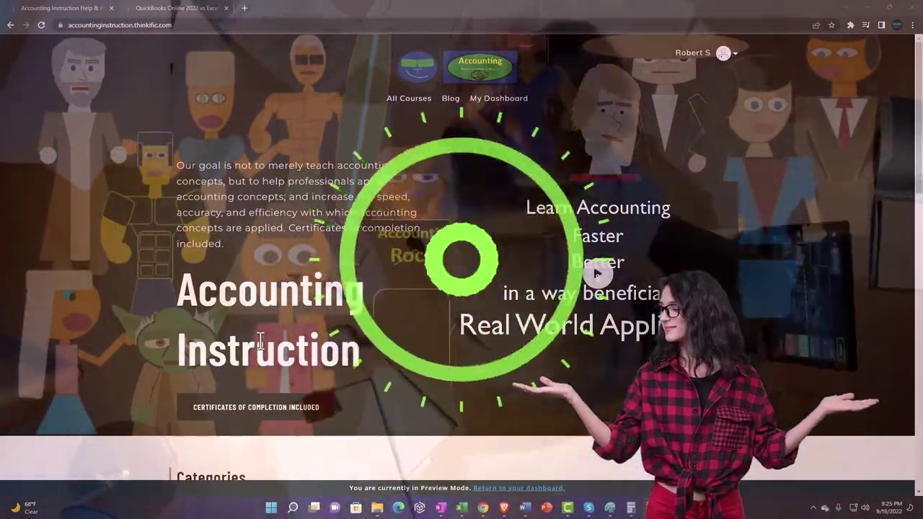
Look over the course categories on the Accounting Instruction website and the lesson sections of the QuickBooks Online 2022 vs Excel course.
scroll(130, 401, down, 1)
scroll(130, 401, down, 5)
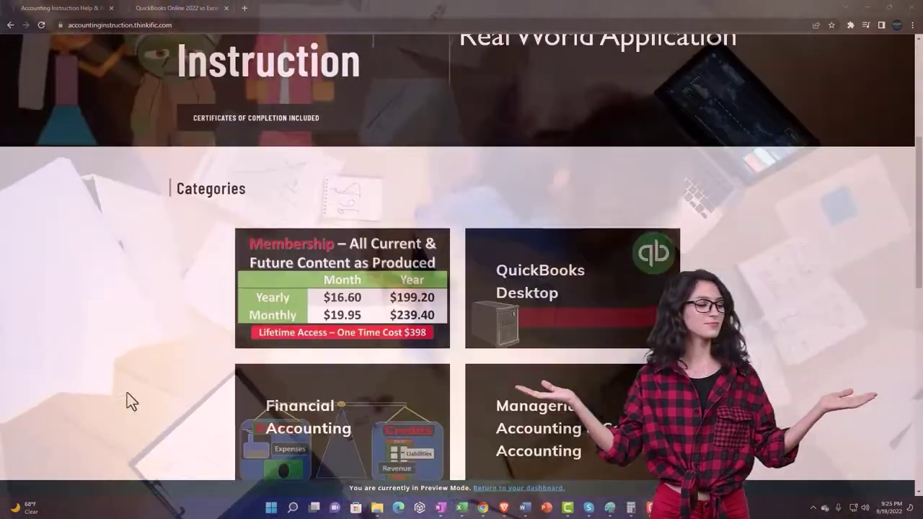
scroll(127, 393, down, 5)
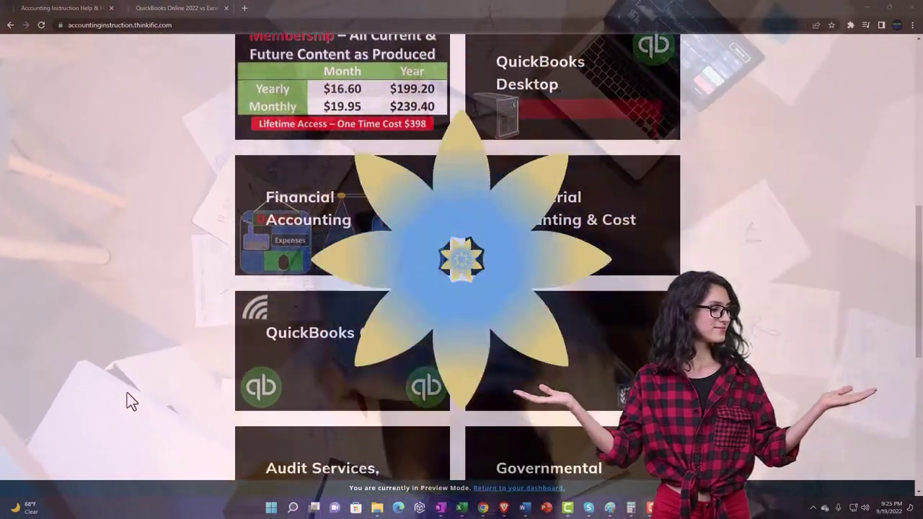
scroll(127, 393, down, 1)
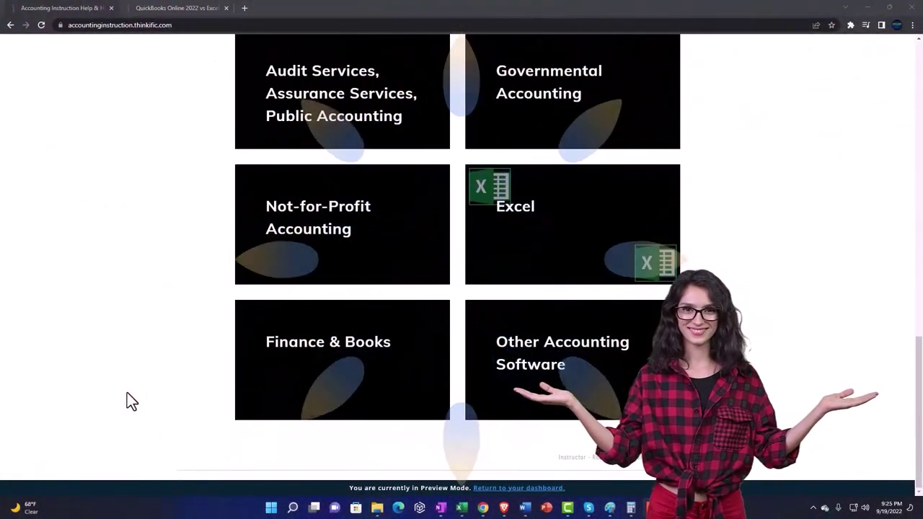
click(165, 9)
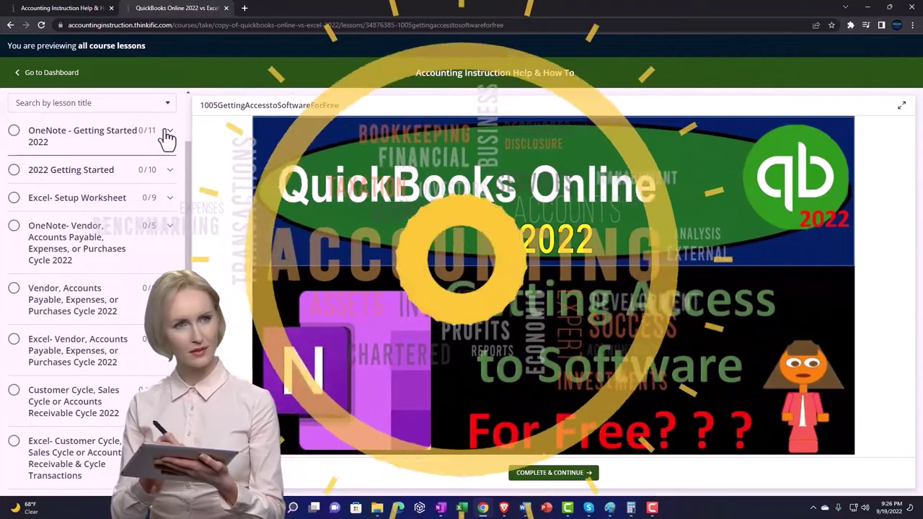
click(167, 133)
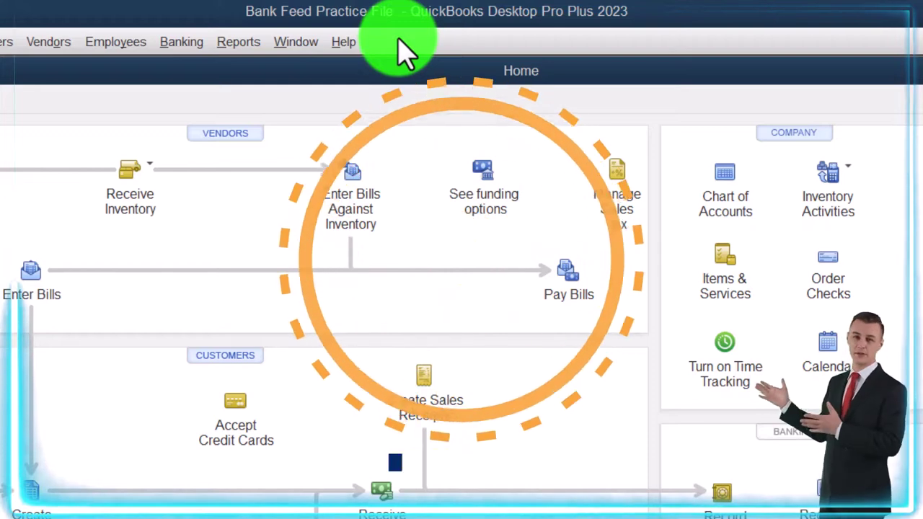
click(109, 46)
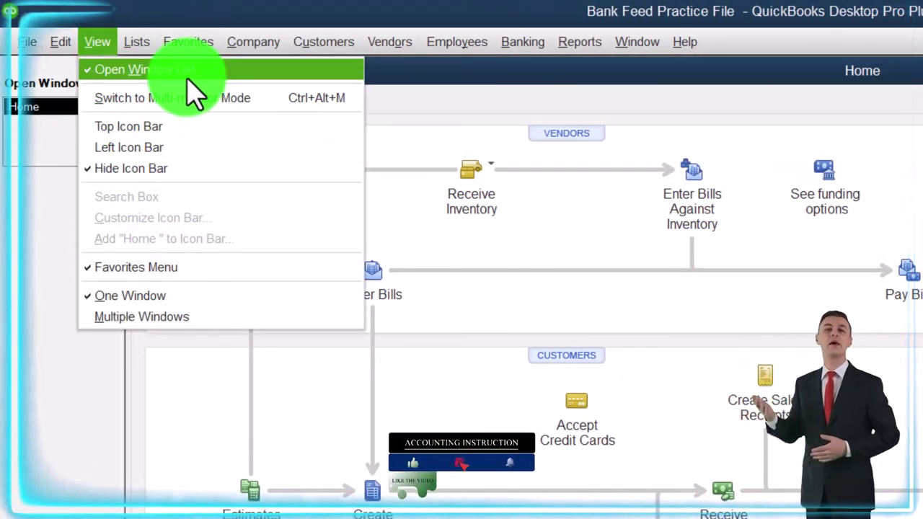
click(36, 216)
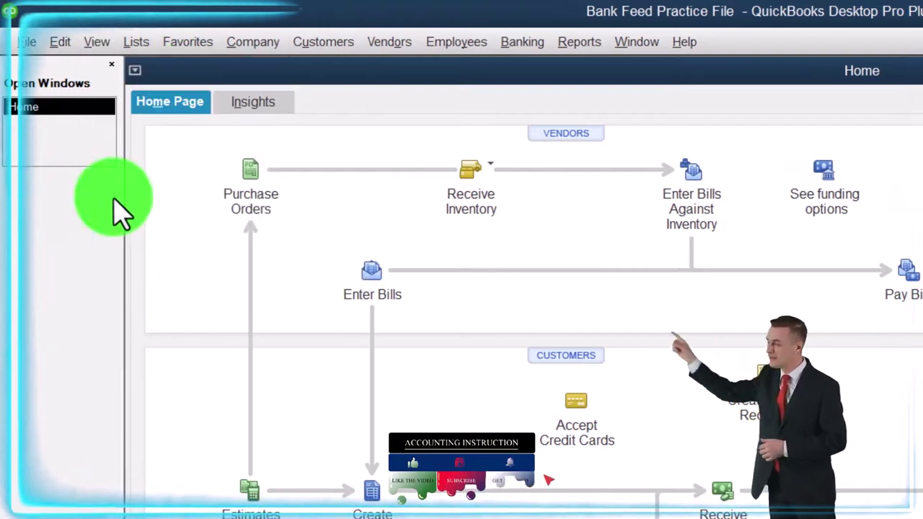
Open the standard Profit & Loss report and set its date range from 01/01/2022 to 12/31/2022.
click(468, 44)
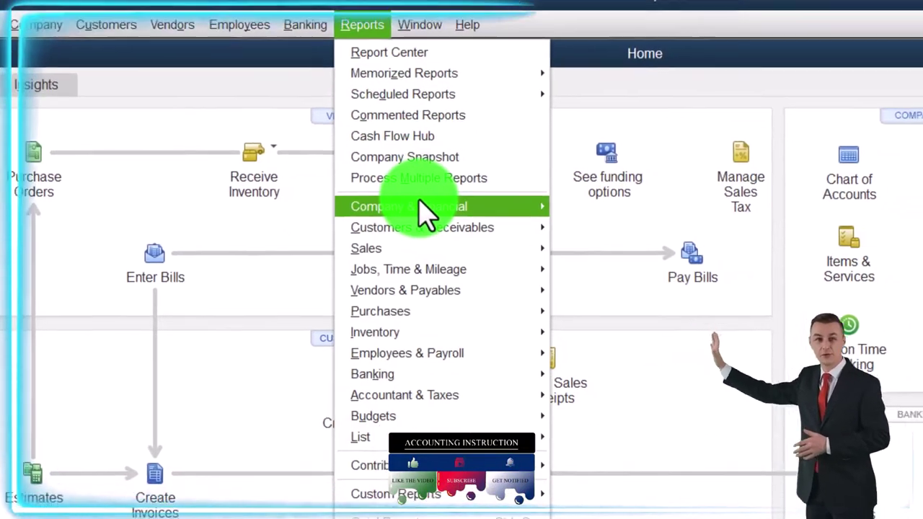
mouse_move(498, 225)
click(505, 67)
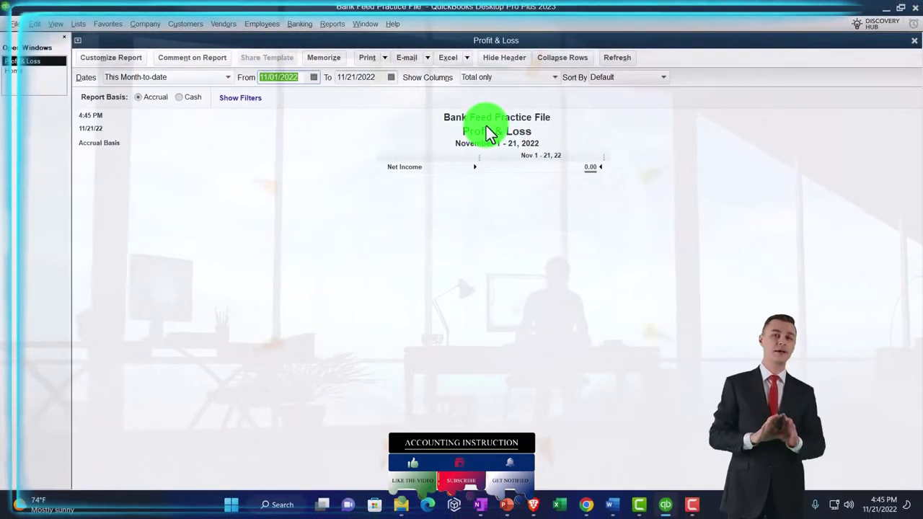
text(0101)
key(Tab)
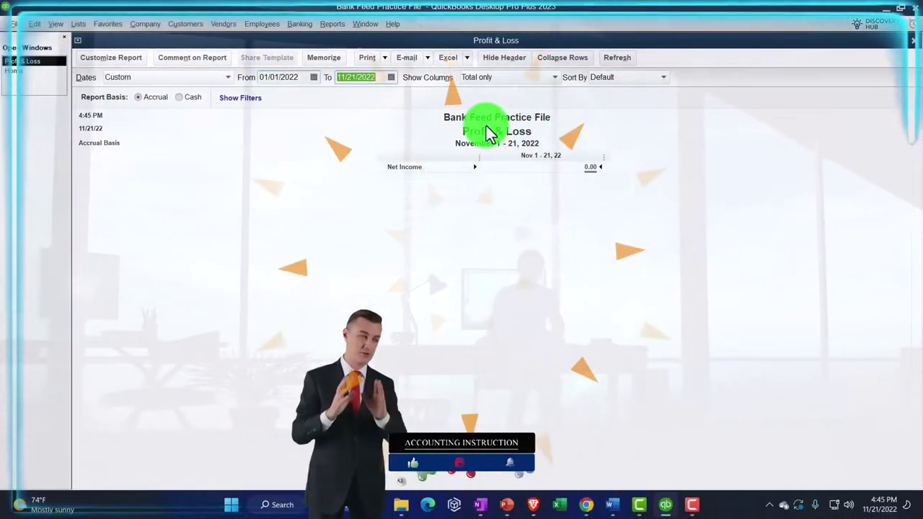
text(12/31/22)
key(Tab)
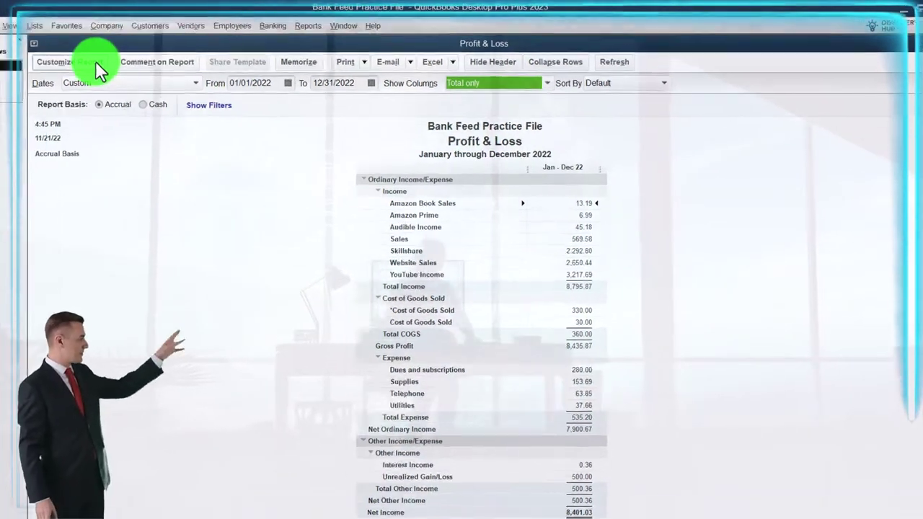
Customize the Profit & Loss report's column label font to size 14 and apply the change to all related fonts.
click(115, 58)
click(437, 41)
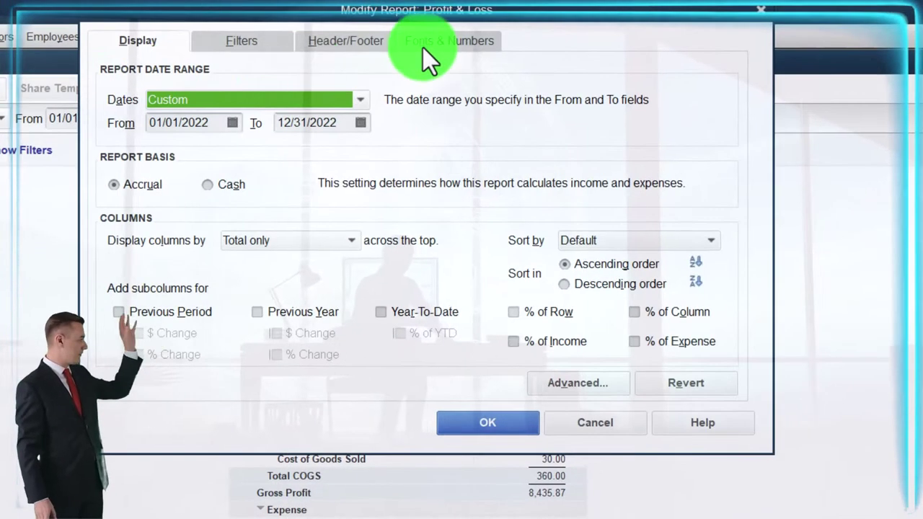
click(419, 263)
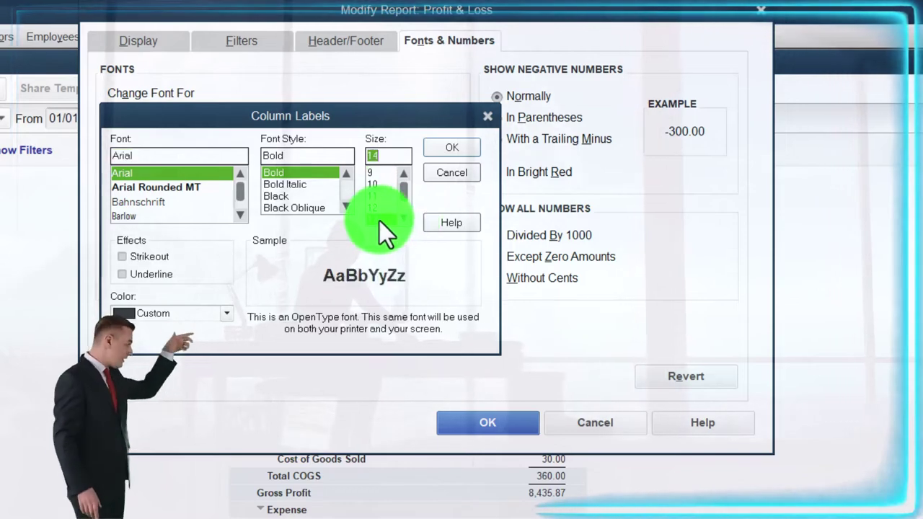
click(379, 221)
click(451, 147)
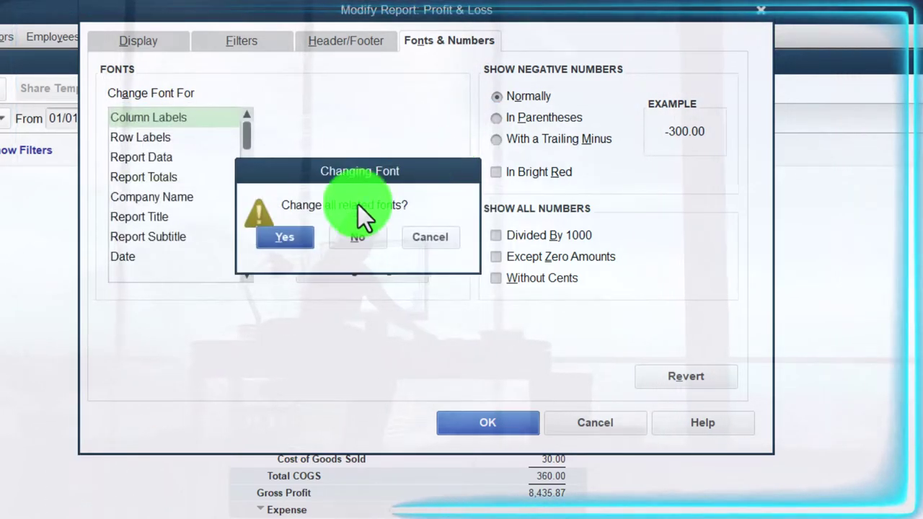
click(296, 237)
click(488, 422)
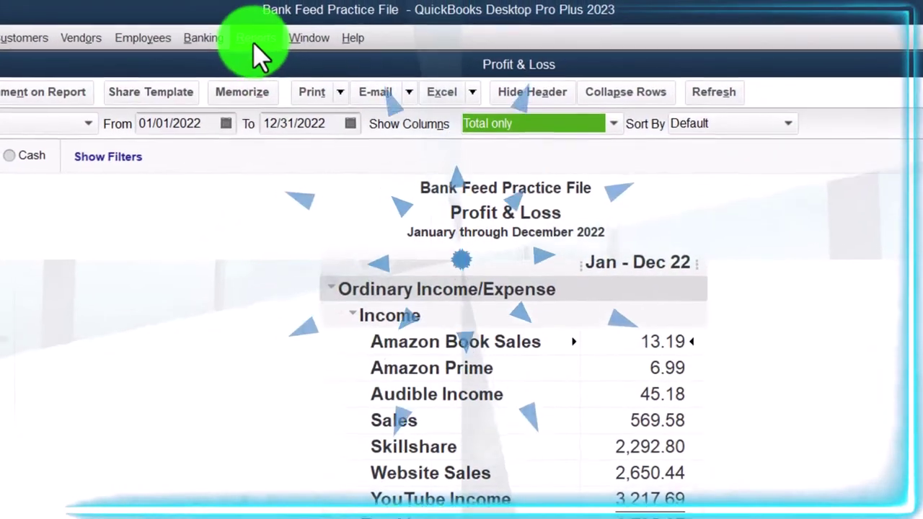
Open the Balance Sheet Standard report from the company and financial reports.
click(254, 39)
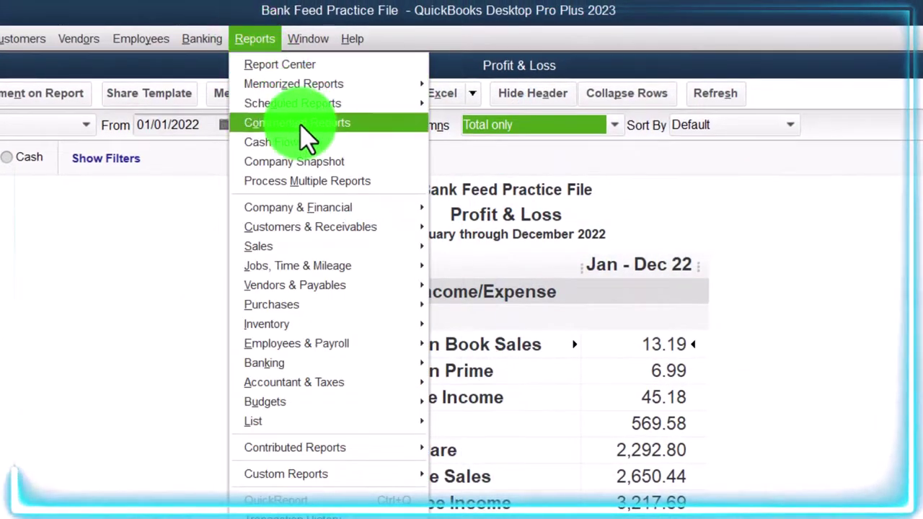
mouse_move(324, 213)
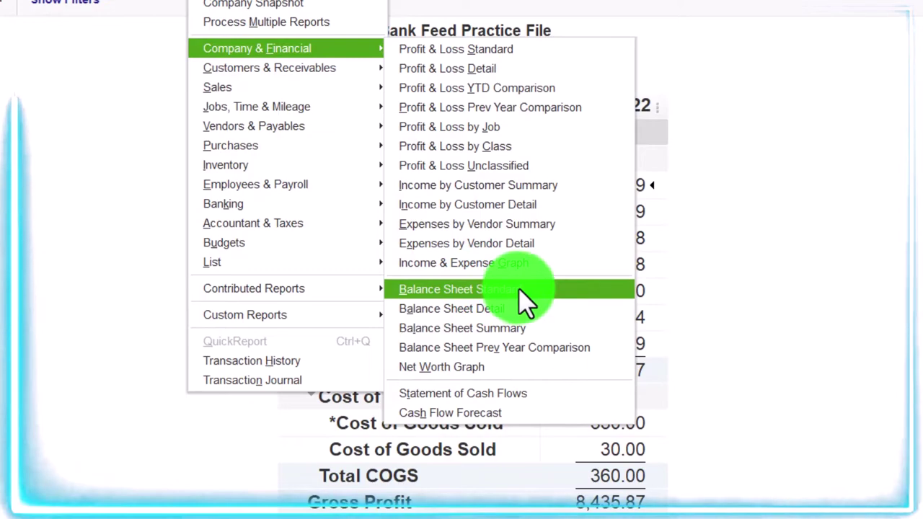
click(519, 292)
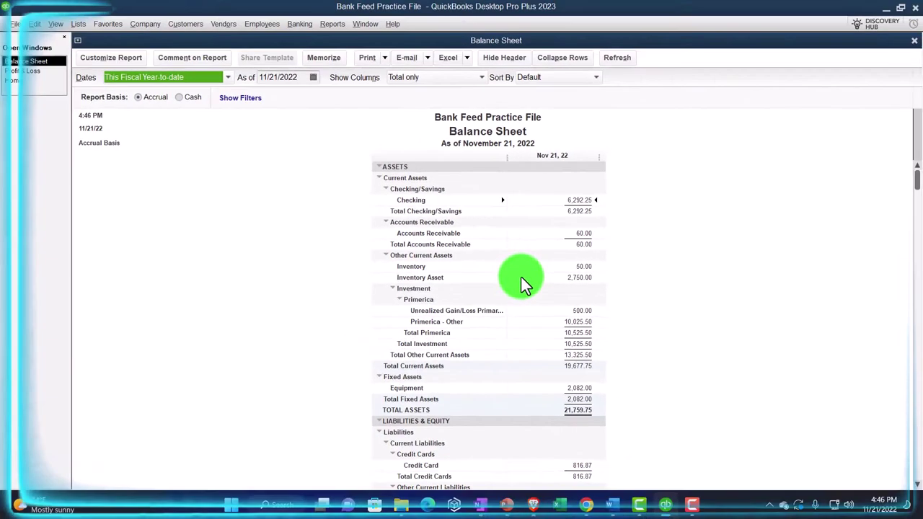
Customize the Balance Sheet report's date range to run from 01/01/2022 to 12/31/2022.
click(86, 61)
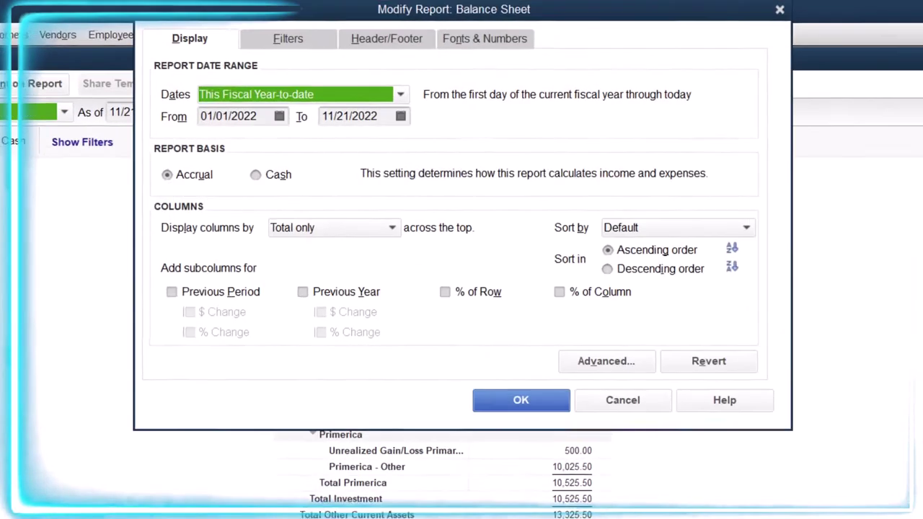
key(Tab)
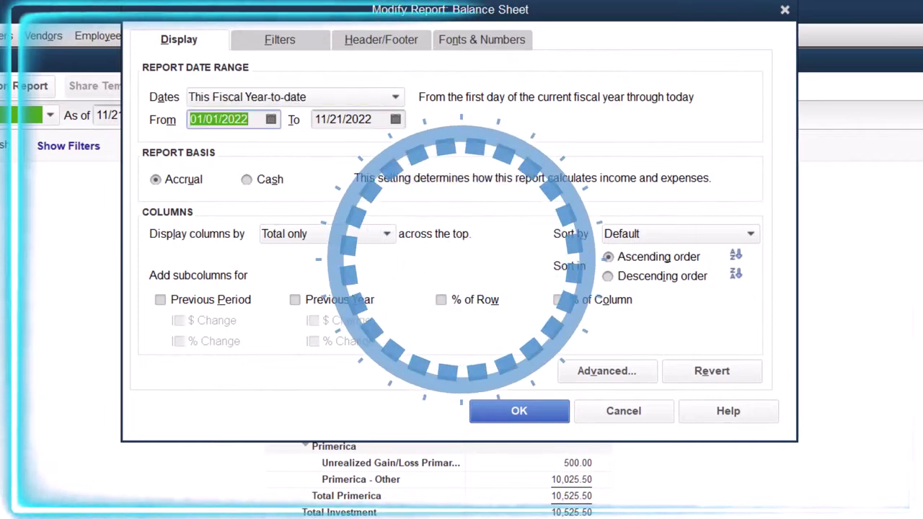
text(041)
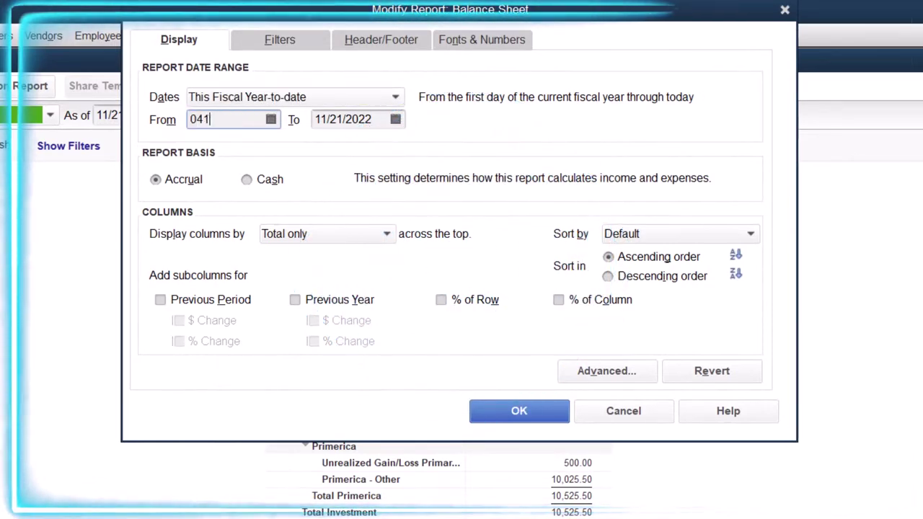
text(/01/202)
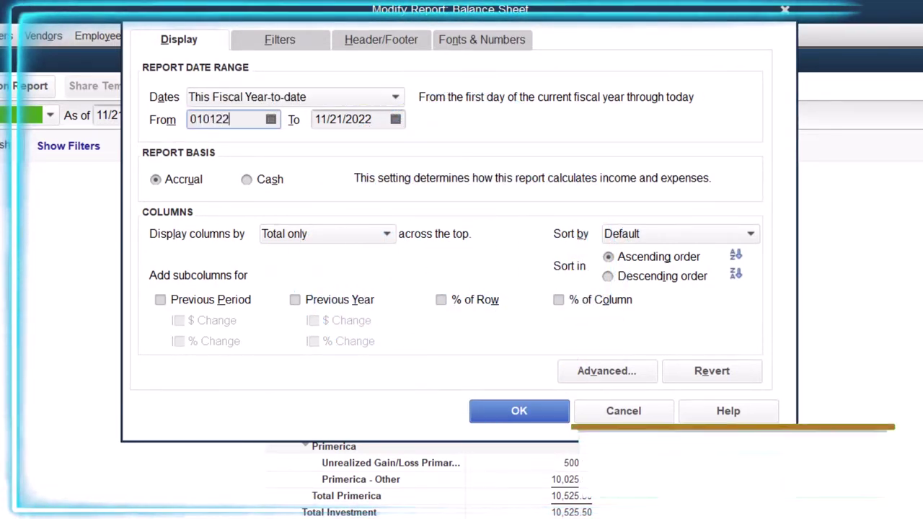
key(Tab)
text(12/31/202)
key(Tab)
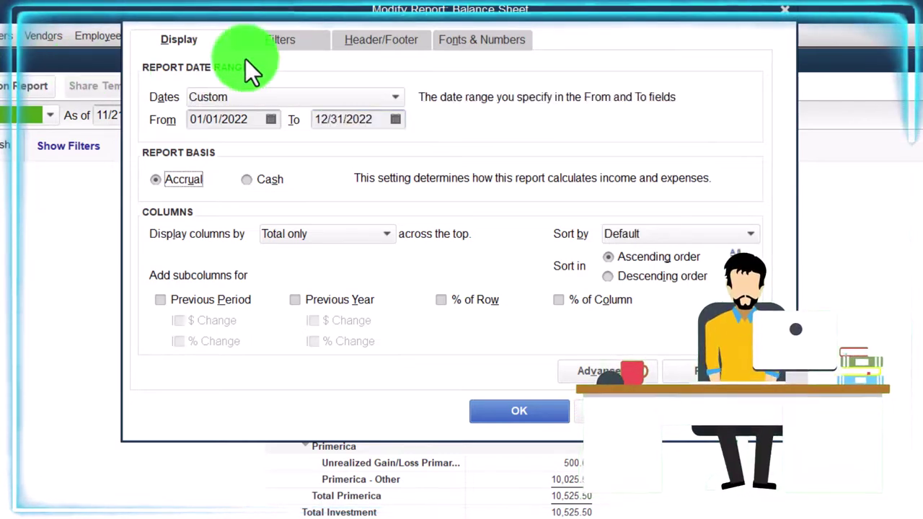
Set the Balance Sheet's column label font to size 14, change all related fonts, and apply the report modifications.
click(448, 39)
click(421, 261)
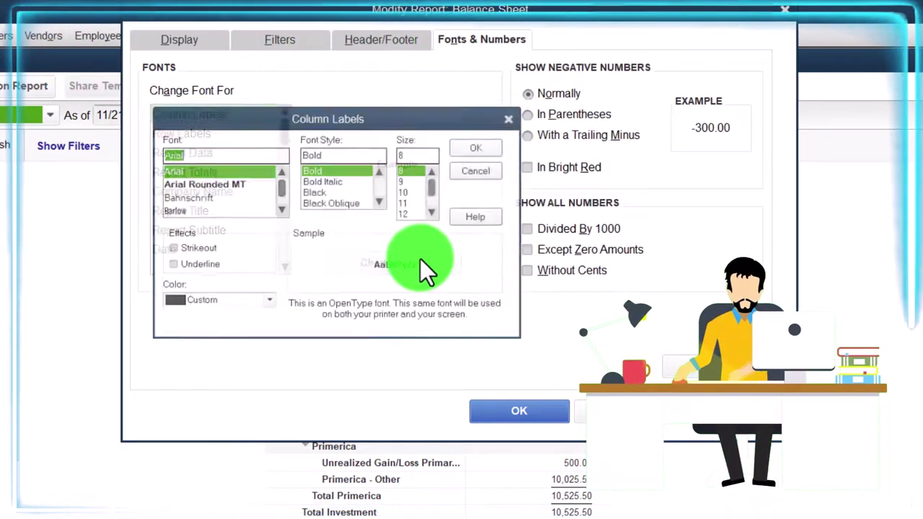
scroll(433, 217, down, 1)
click(412, 212)
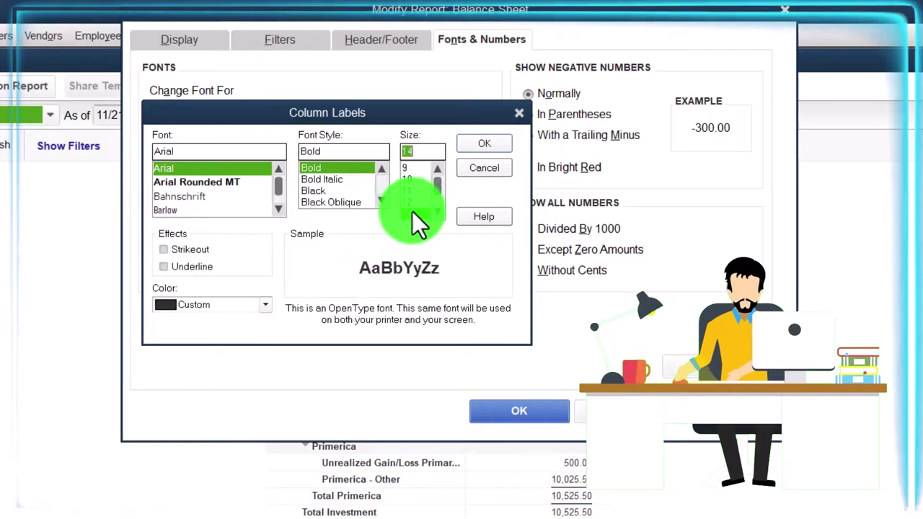
click(475, 146)
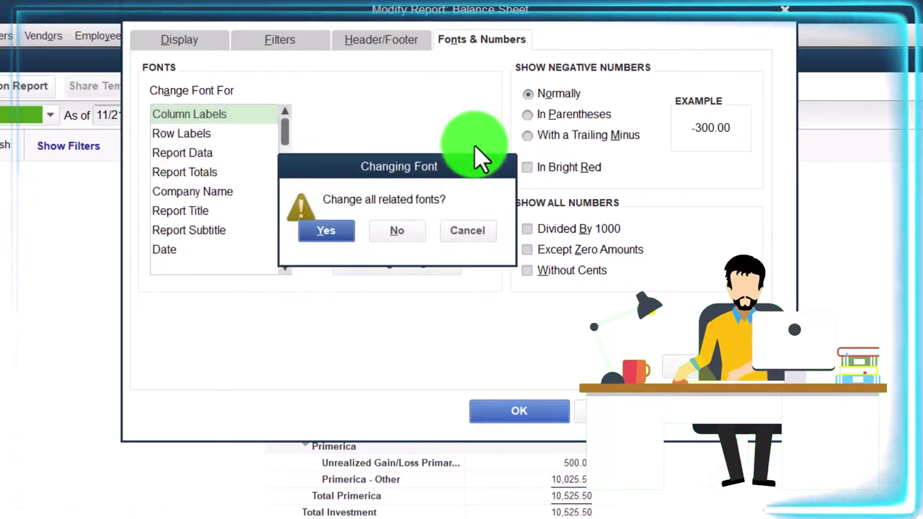
click(344, 228)
click(513, 404)
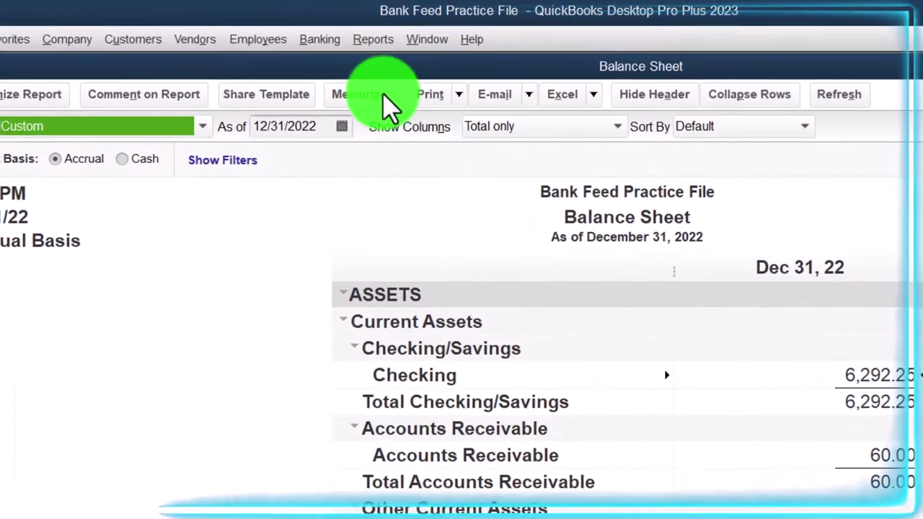
Open the Bank Feeds Center and show the Credit Card account's unrecognized transactions.
click(317, 42)
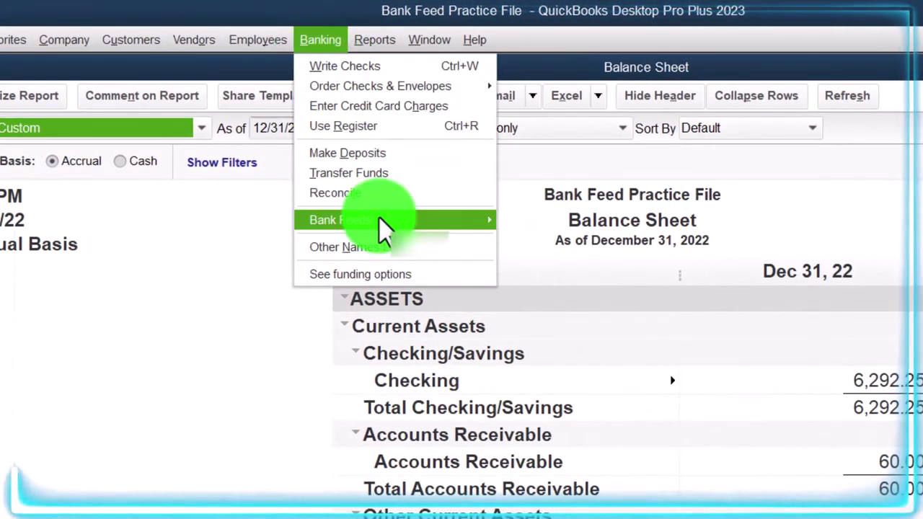
mouse_move(402, 226)
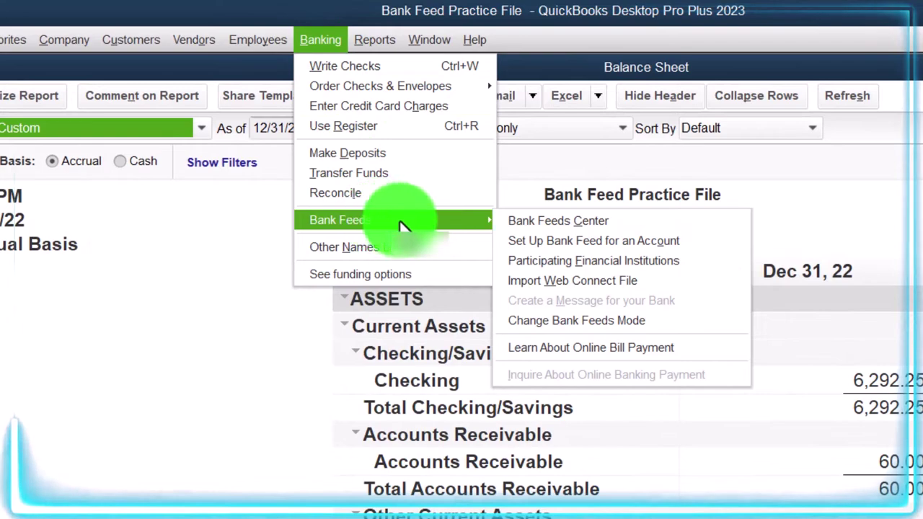
click(541, 225)
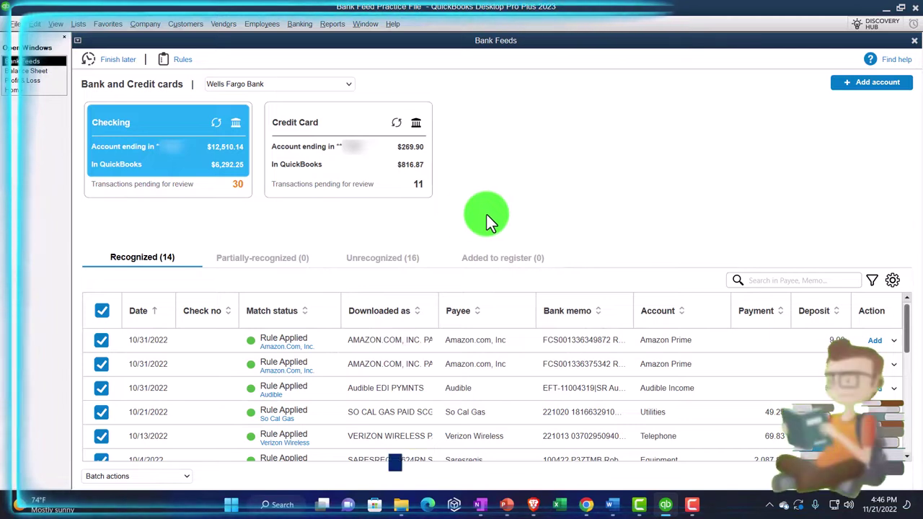
click(354, 188)
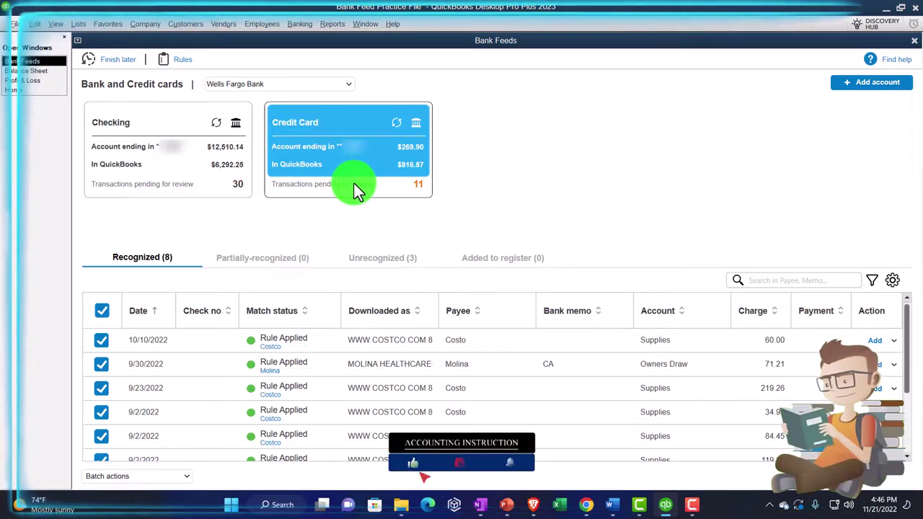
click(404, 263)
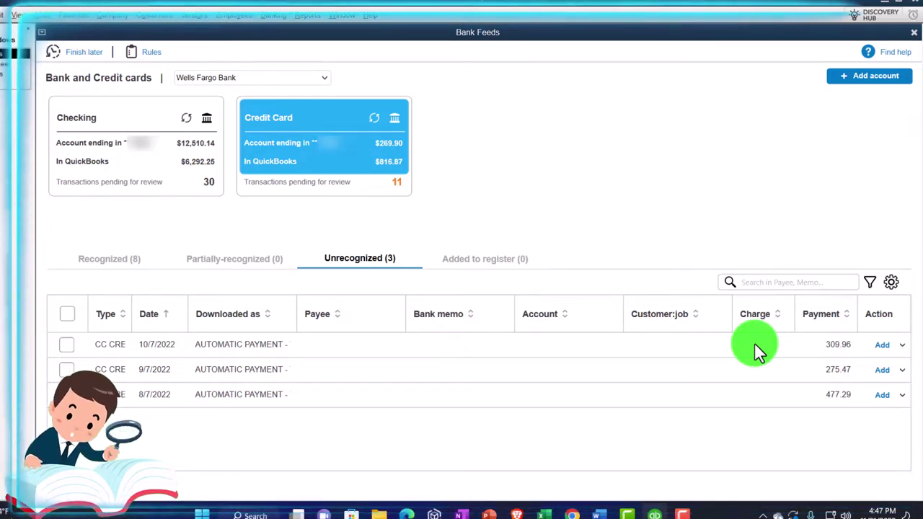
Show the Checking account's unrecognized transactions and sort them by the Downloaded as description.
click(136, 158)
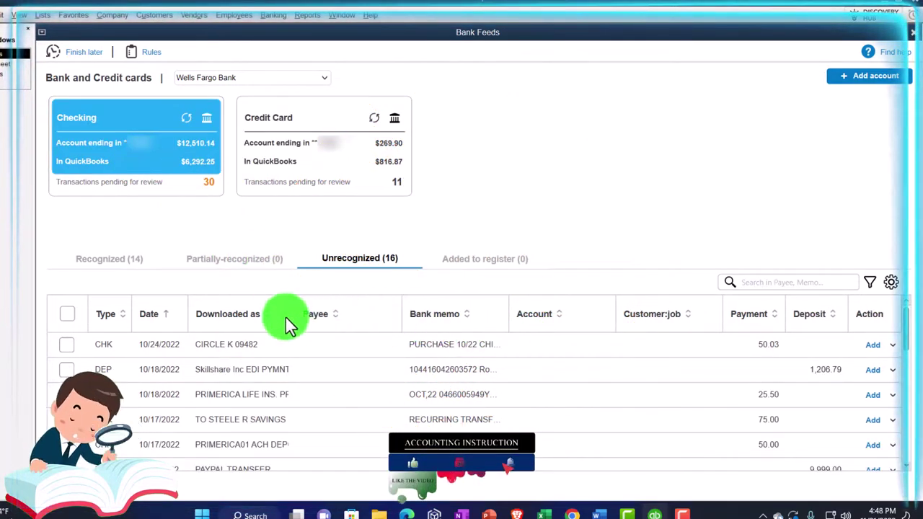
click(245, 317)
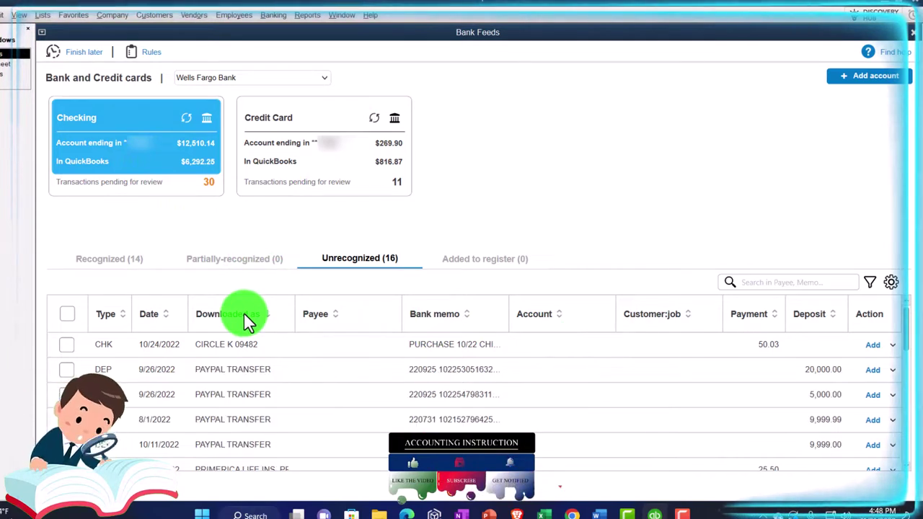
scroll(328, 424, down, 1)
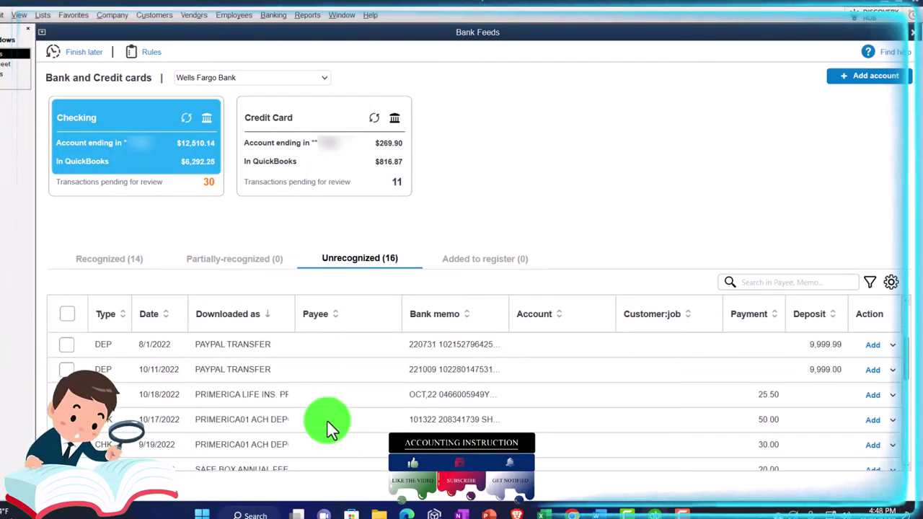
Check the Checking account's transactions already added to the register, and show the Credit Card account's unrecognized transactions for comparison.
scroll(327, 420, down, 1)
scroll(327, 420, down, 2)
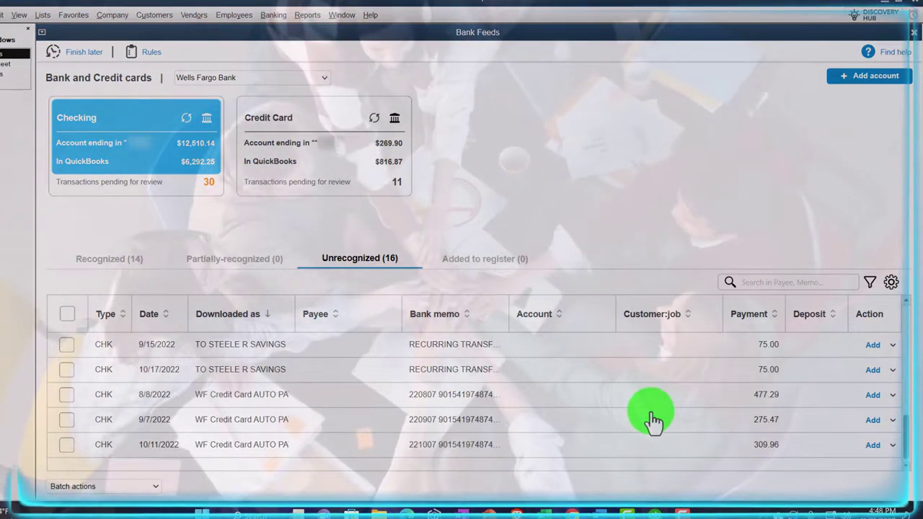
click(483, 259)
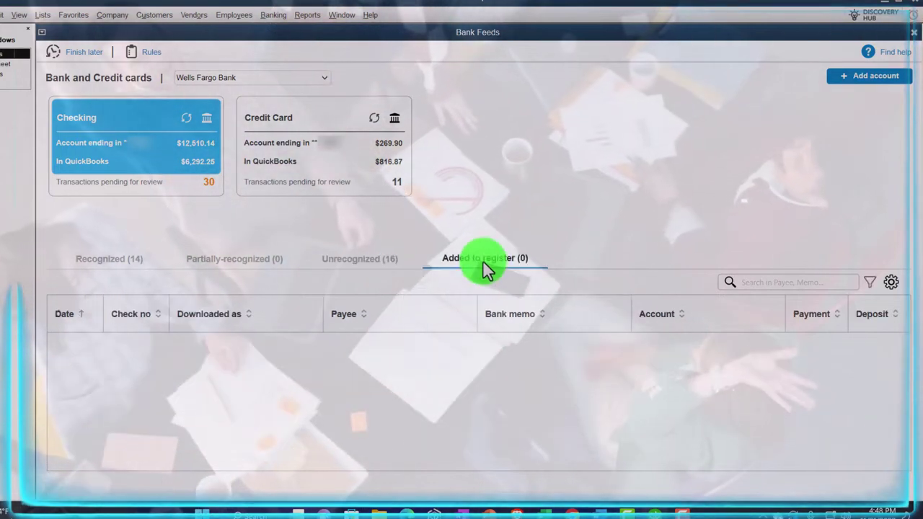
click(331, 177)
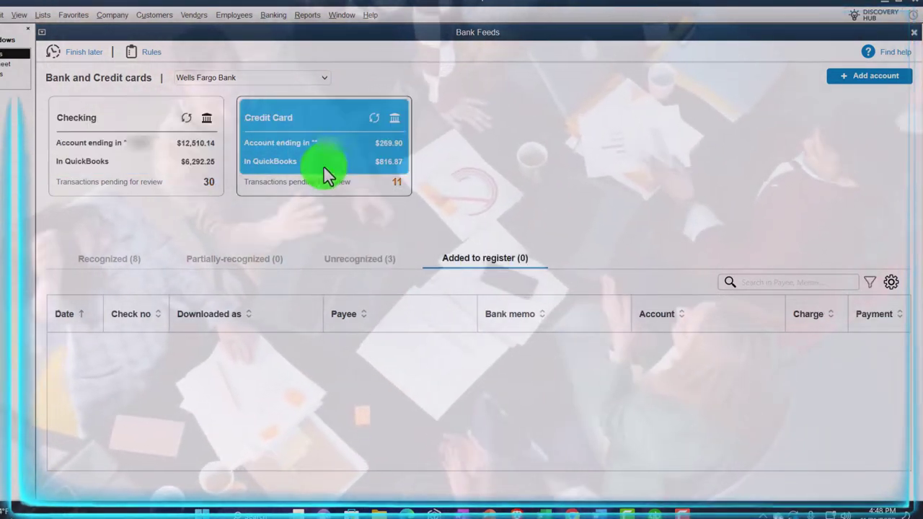
click(347, 264)
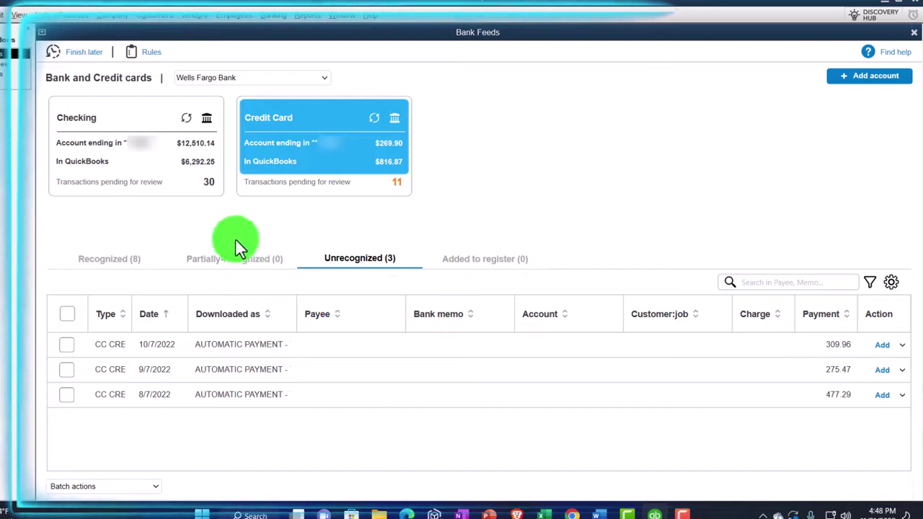
Return to the Checking account's unrecognized transactions and sort them by the Downloaded as description to find the WF Credit Card payments.
click(167, 160)
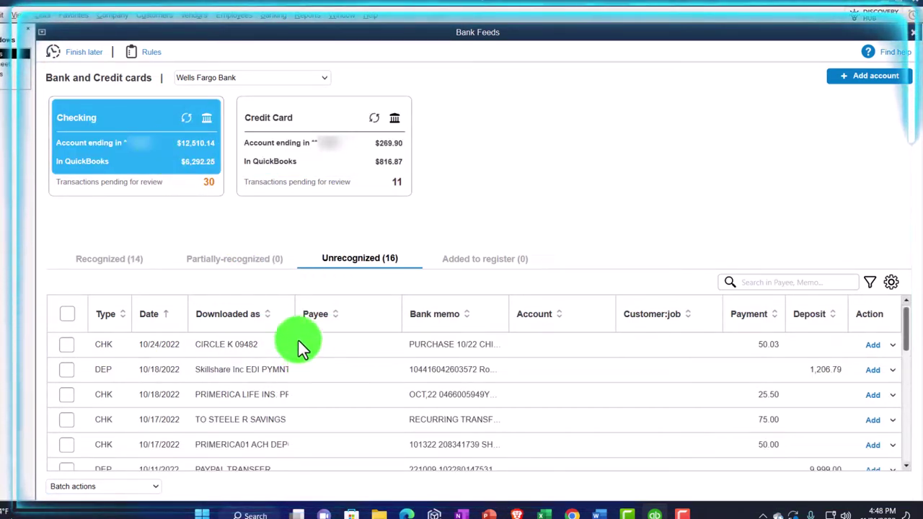
click(236, 314)
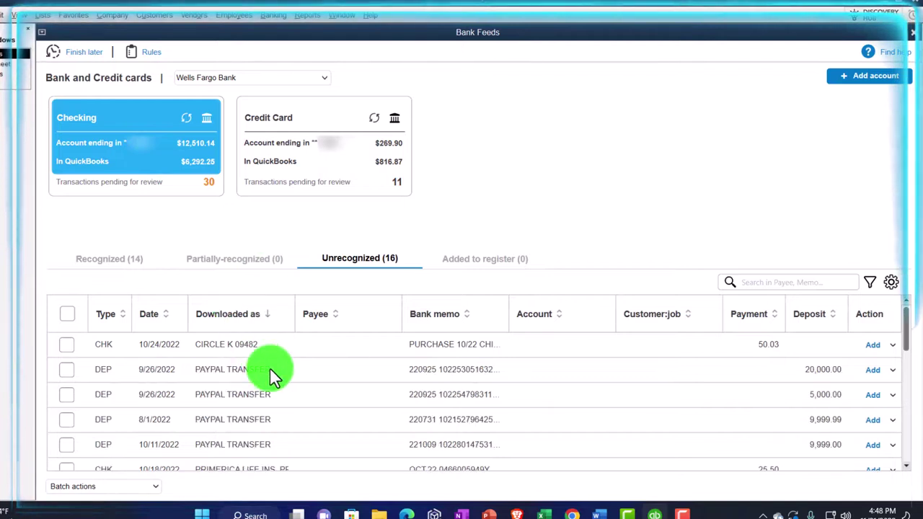
scroll(270, 368, down, 5)
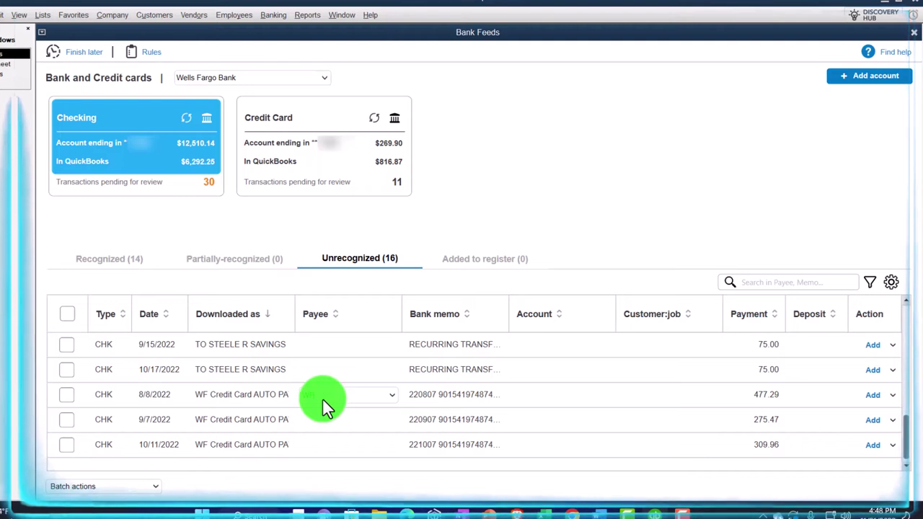
Set the payee of the 8/8/2022 WF Credit Card autopay to WF Credit Card, quick-adding the name as type Other.
text(Card)
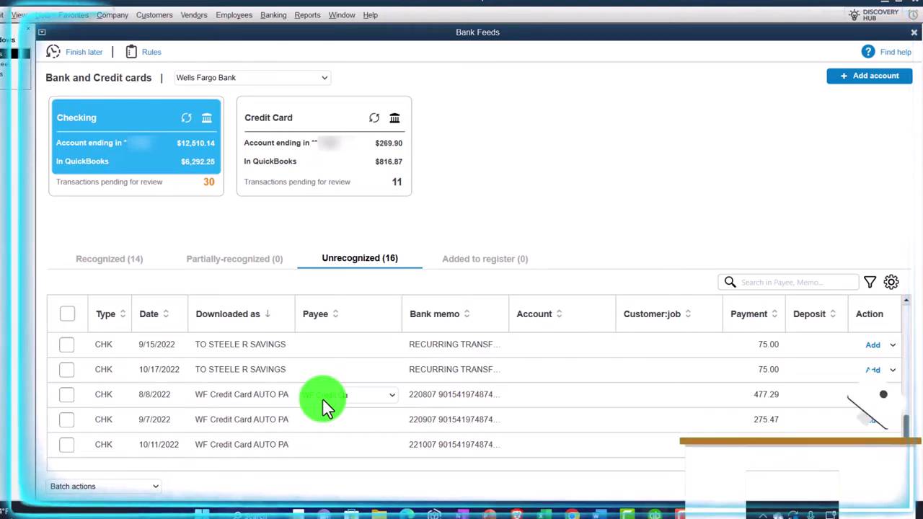
key(Tab)
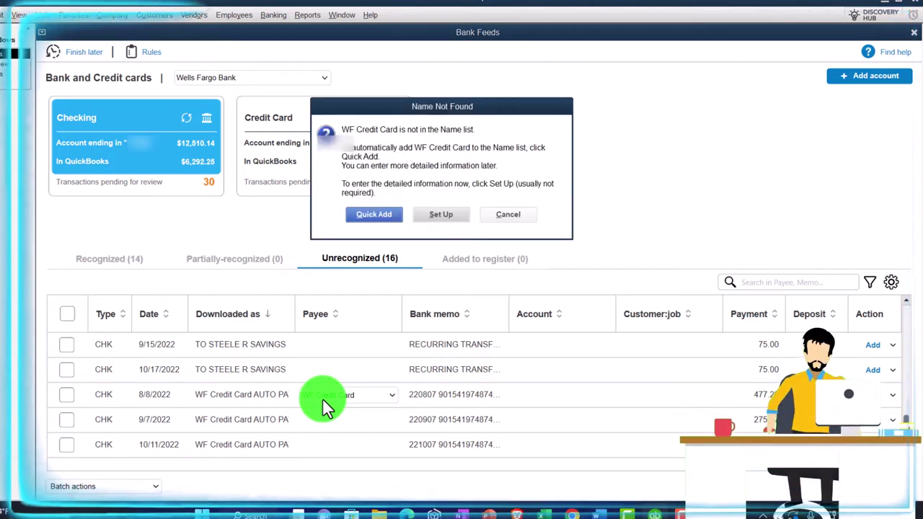
click(375, 217)
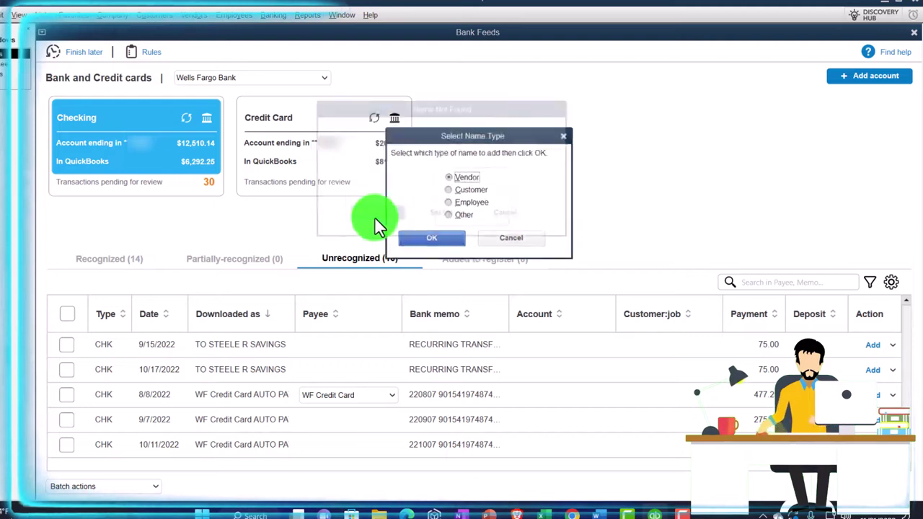
click(447, 216)
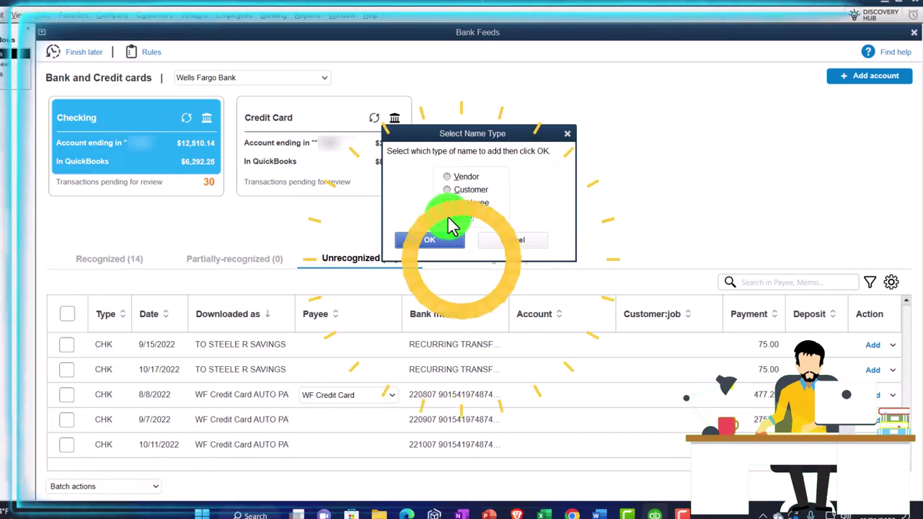
click(436, 239)
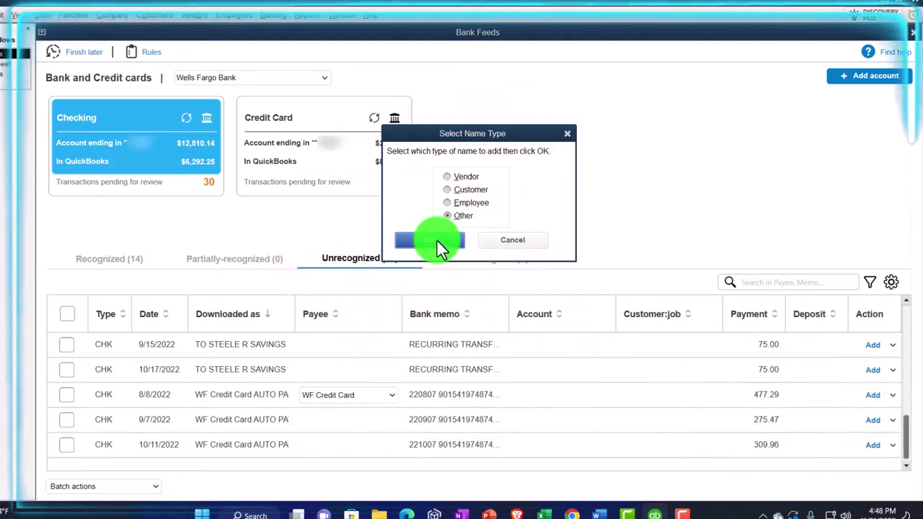
Look for existing transactions that match the 8/8/2022 WF Credit Card payment, and close the match window without saving.
click(544, 394)
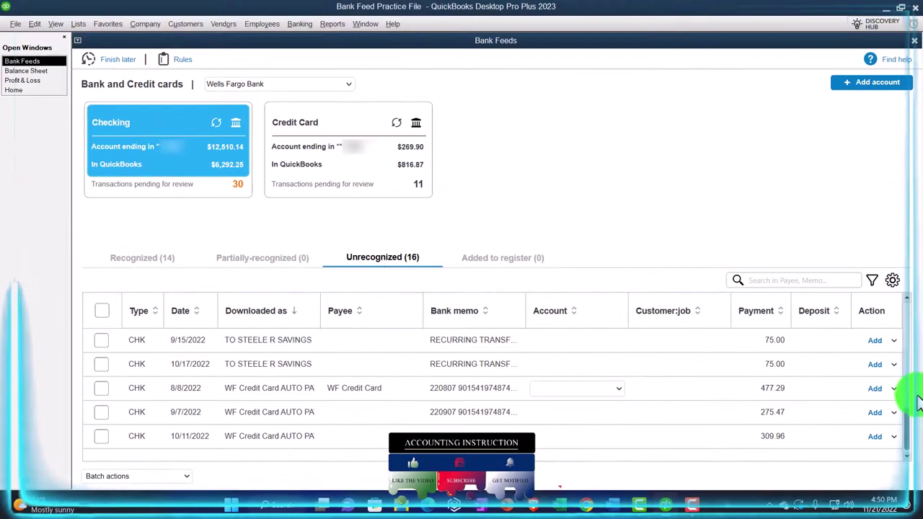
click(894, 389)
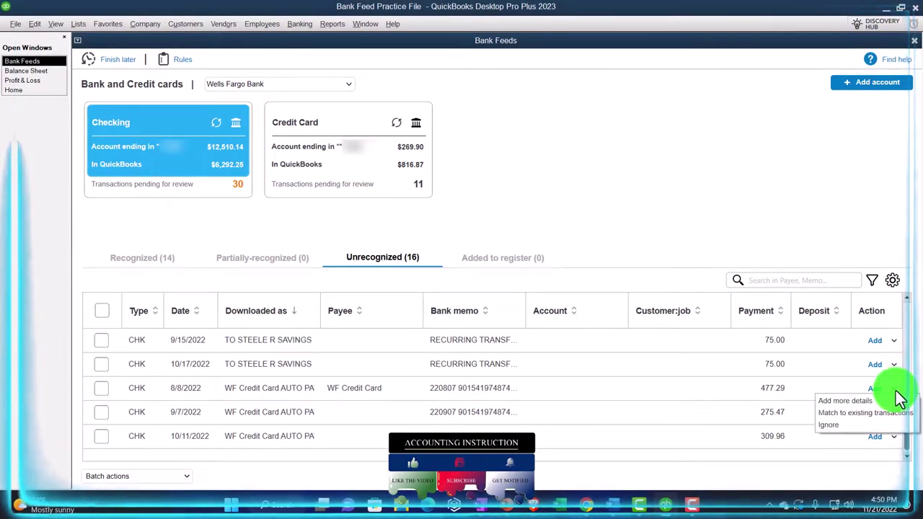
click(858, 414)
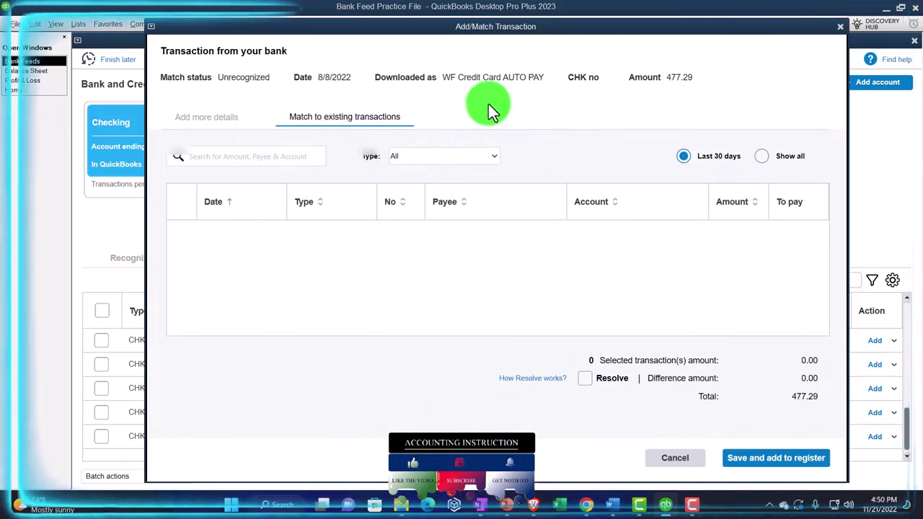
click(839, 27)
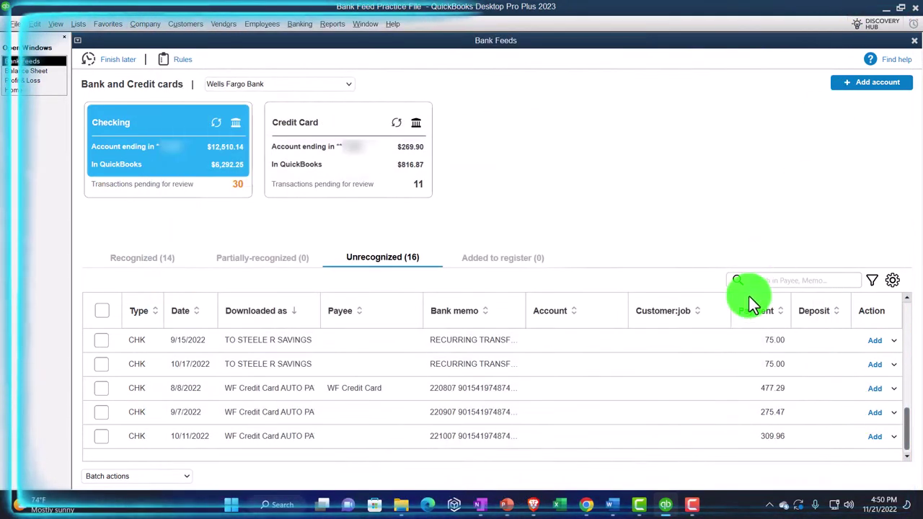
Assign the 8/8/2022 WF Credit Card payment to the Credit Card account and add it to the register.
click(572, 391)
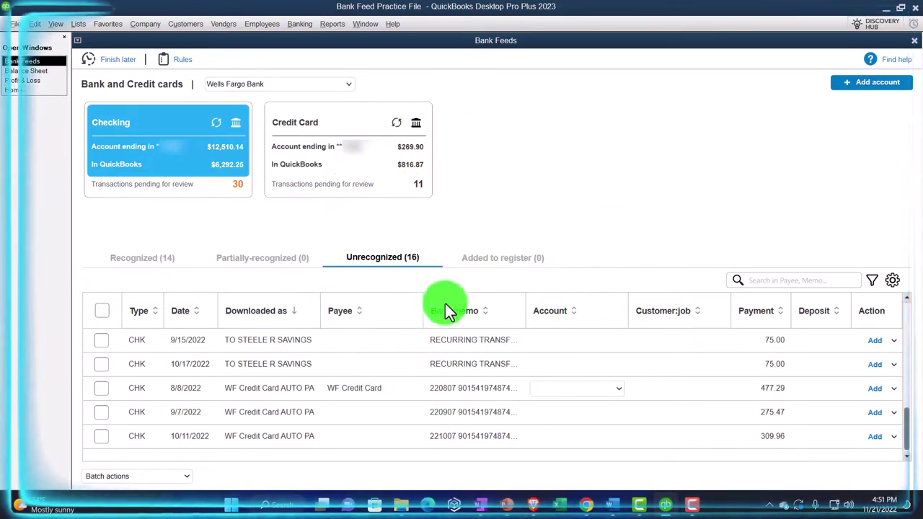
click(577, 394)
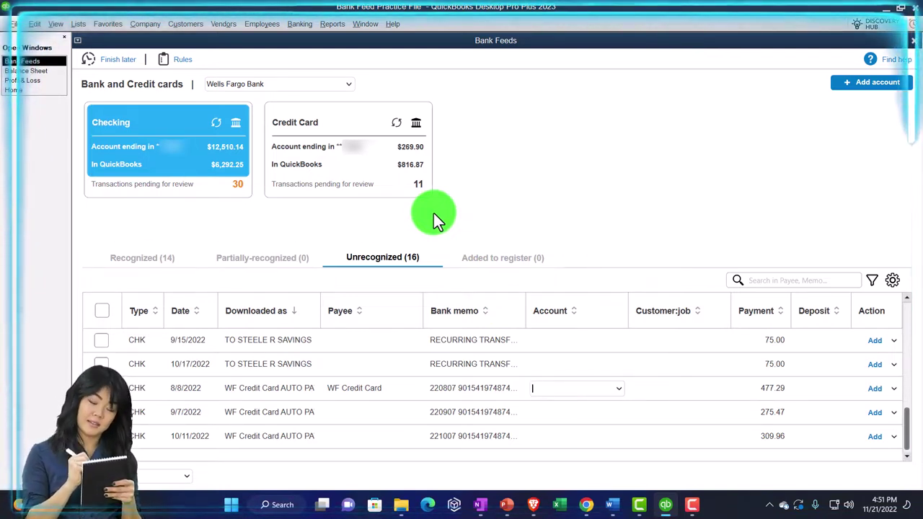
click(618, 388)
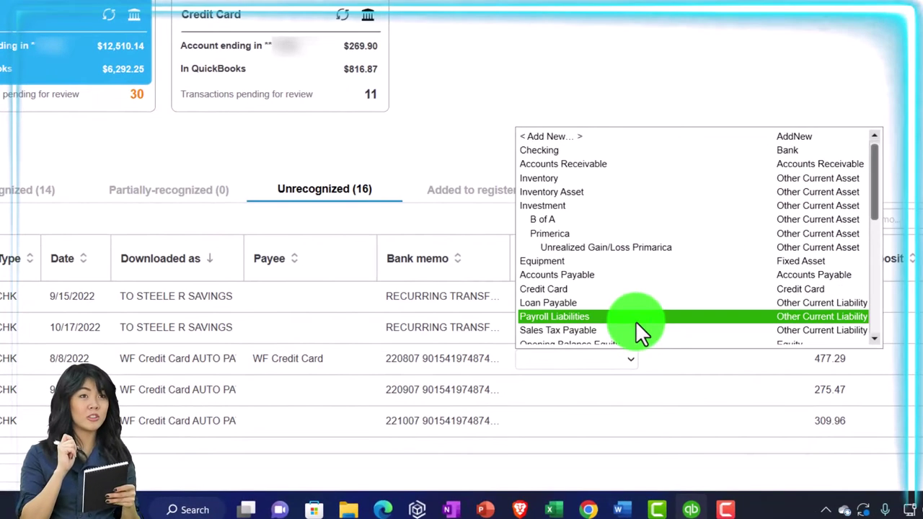
click(617, 288)
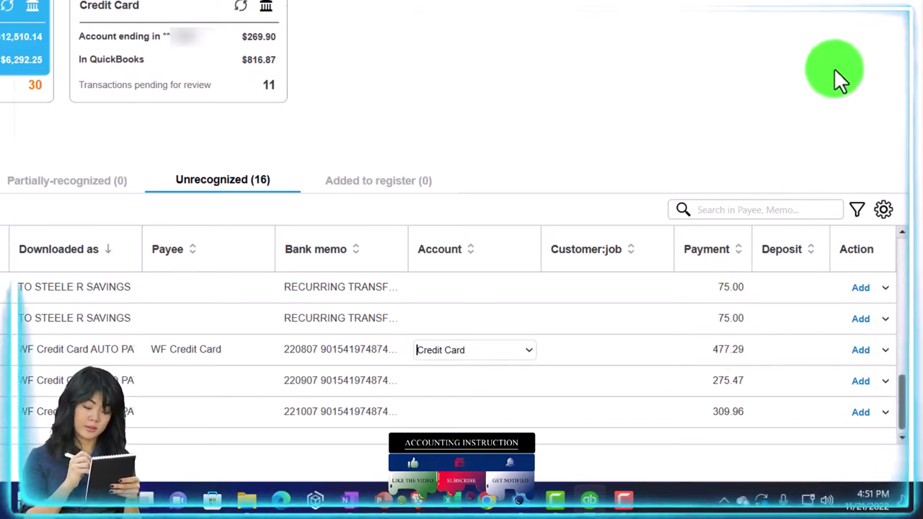
click(860, 350)
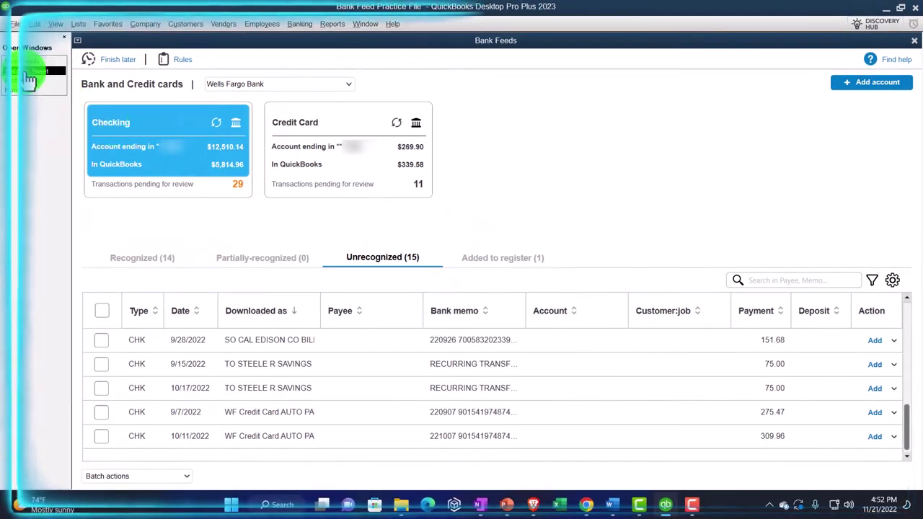
Drill down from the Balance Sheet's Checking balance to the 08/08/2022 WF Credit Card check, and return to the report.
click(27, 72)
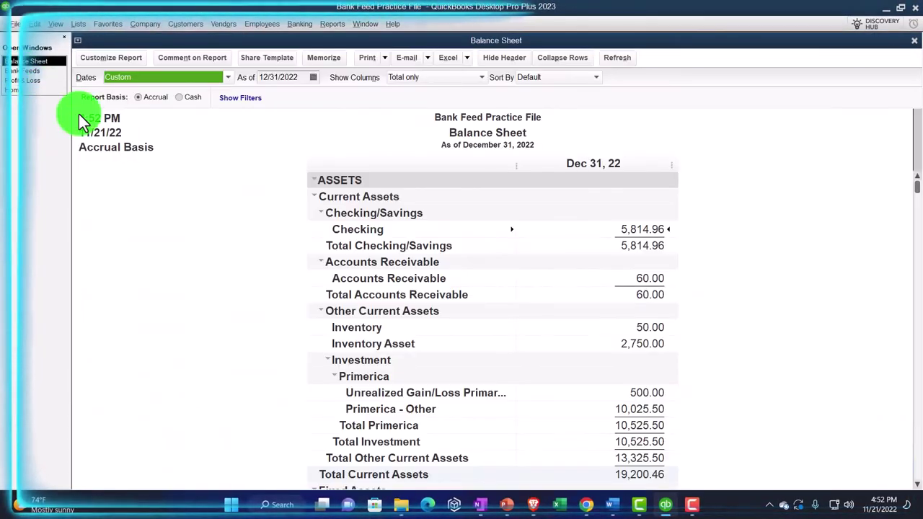
double_click(636, 231)
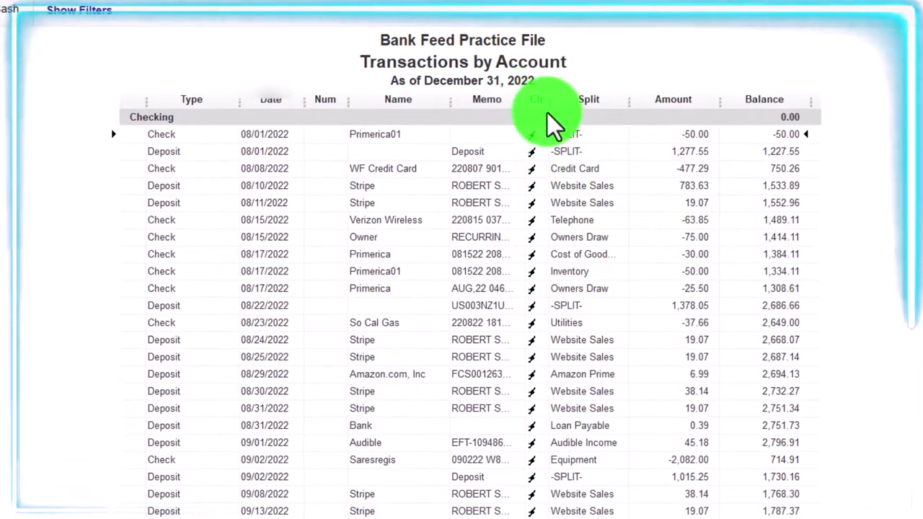
scroll(609, 398, down, 4)
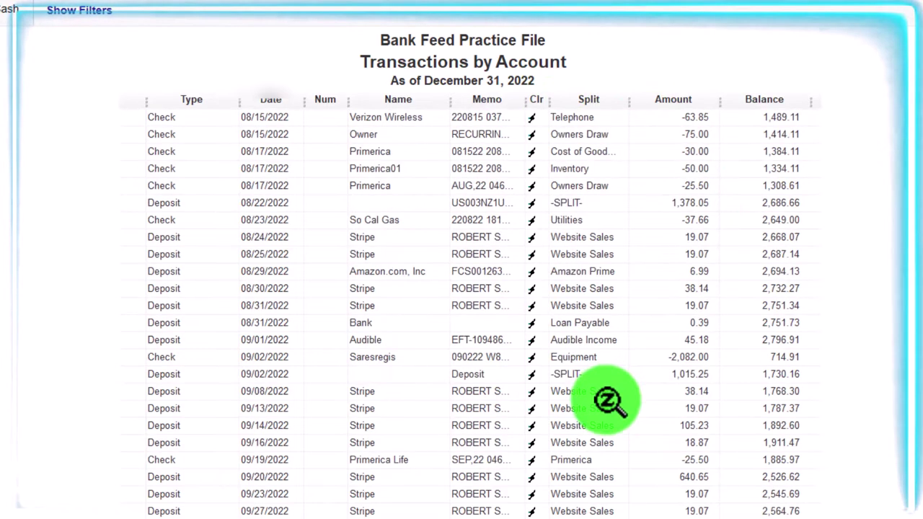
scroll(609, 400, up, 4)
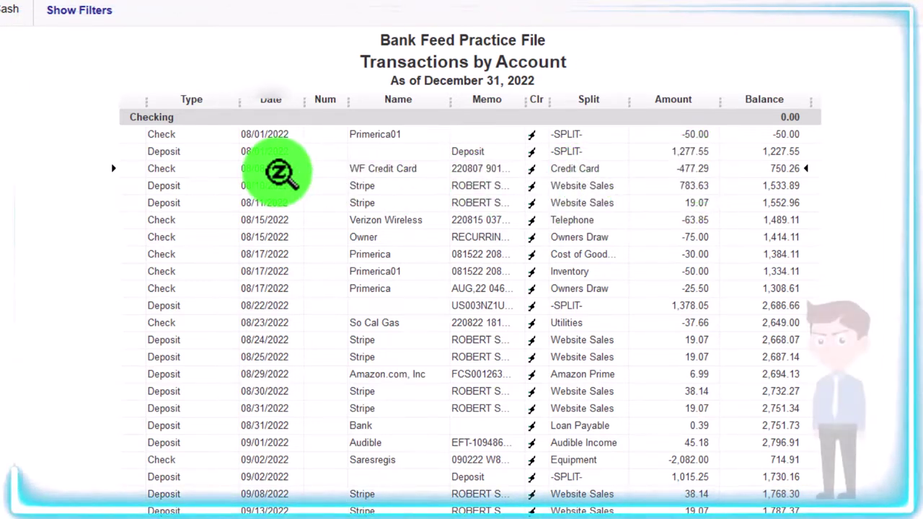
double_click(682, 168)
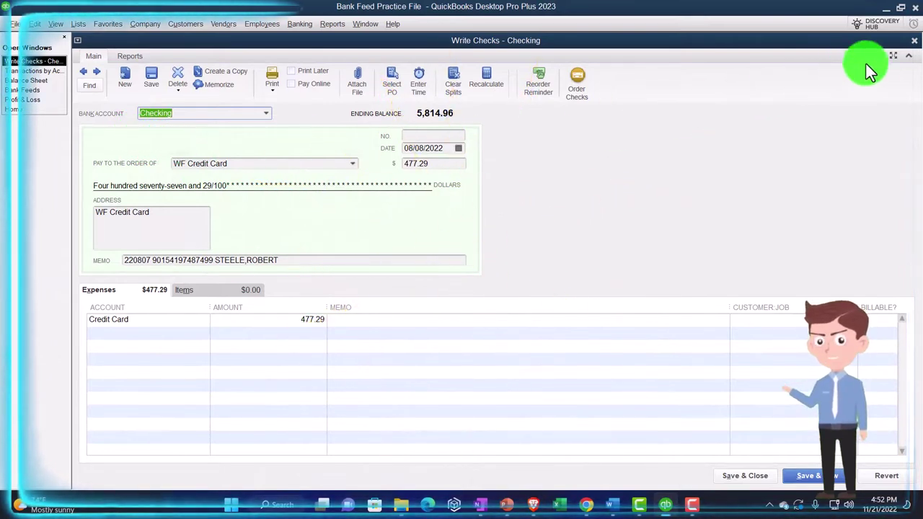
click(914, 40)
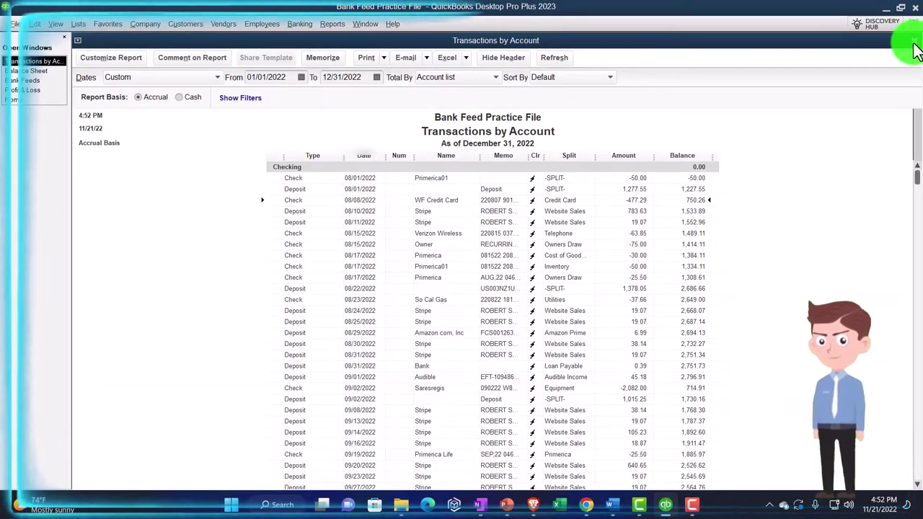
click(913, 47)
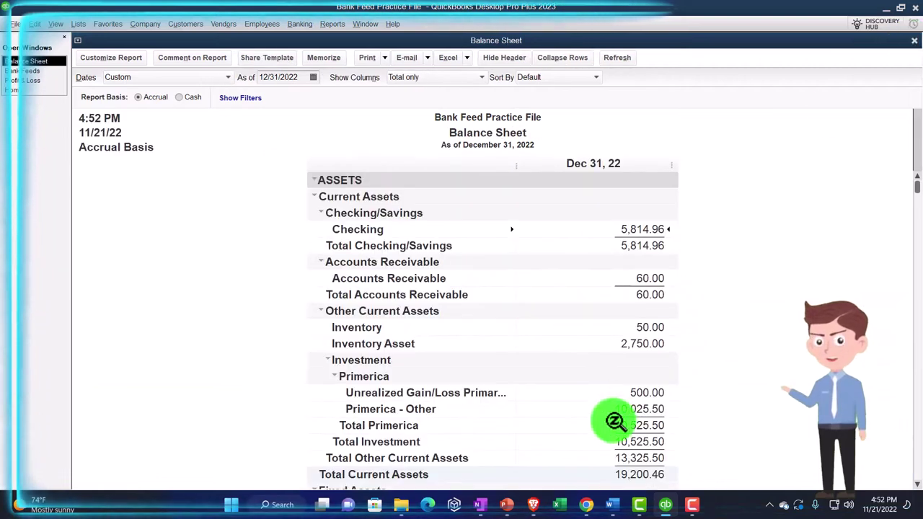
Drill down into the Balance Sheet's Credit Card balance, widen the Type column to read the transactions, and return to the report.
scroll(614, 422, down, 5)
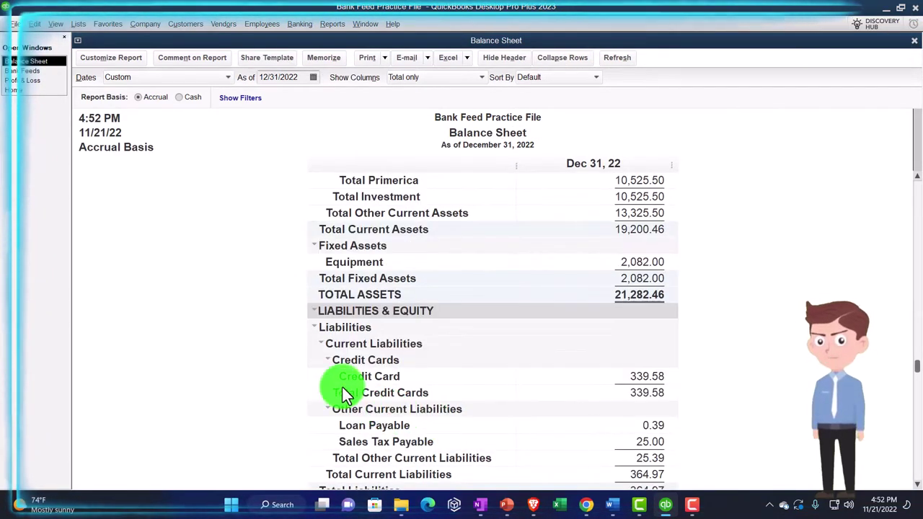
double_click(640, 378)
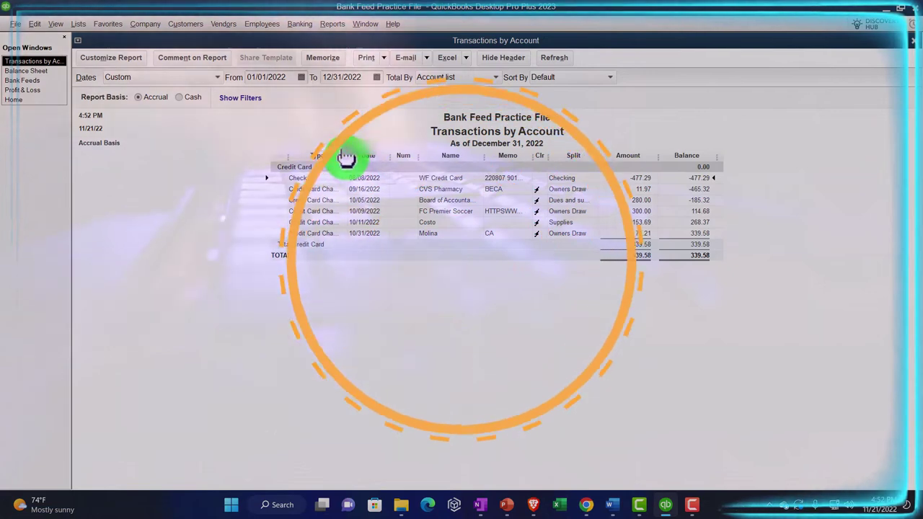
drag(348, 159, 363, 158)
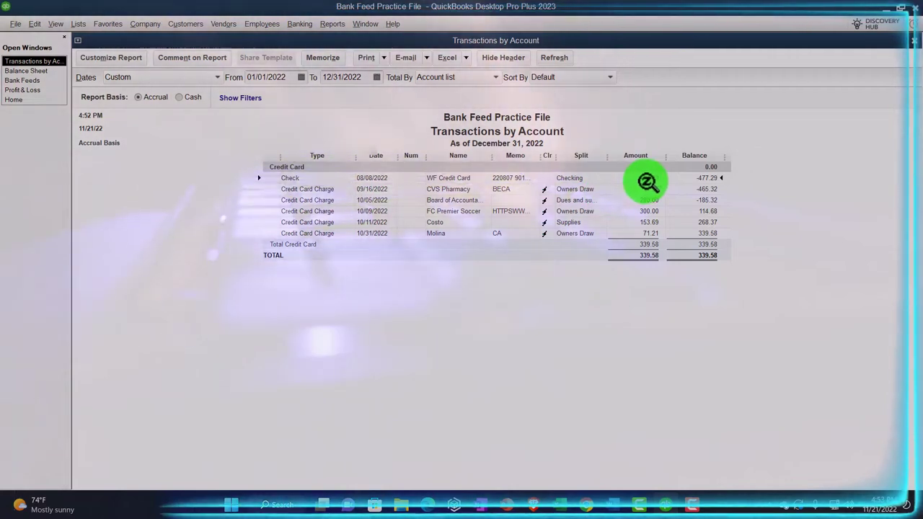
click(914, 41)
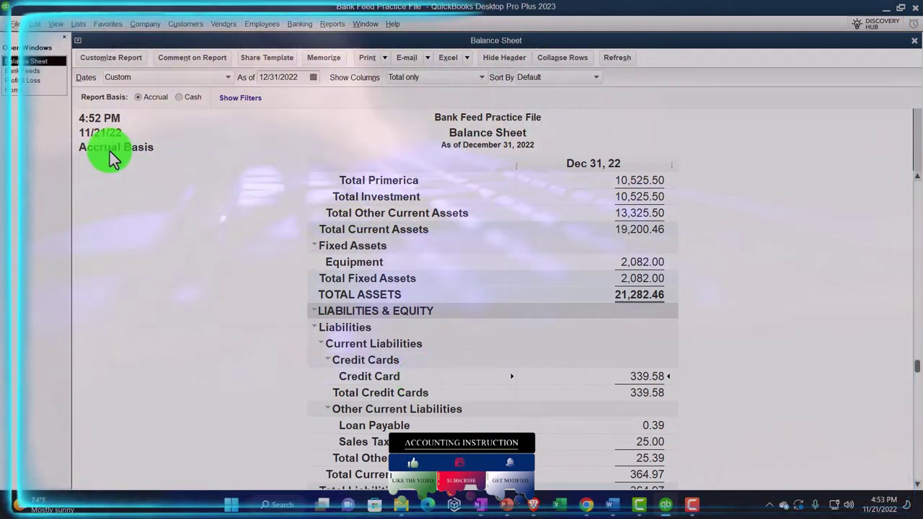
Return to the Bank Feeds and show the Credit Card account's recognized transactions.
click(34, 71)
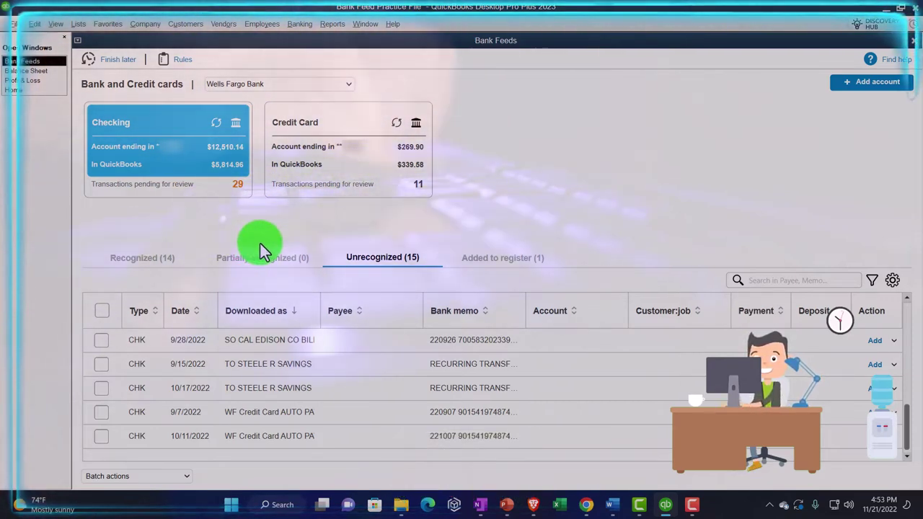
click(309, 180)
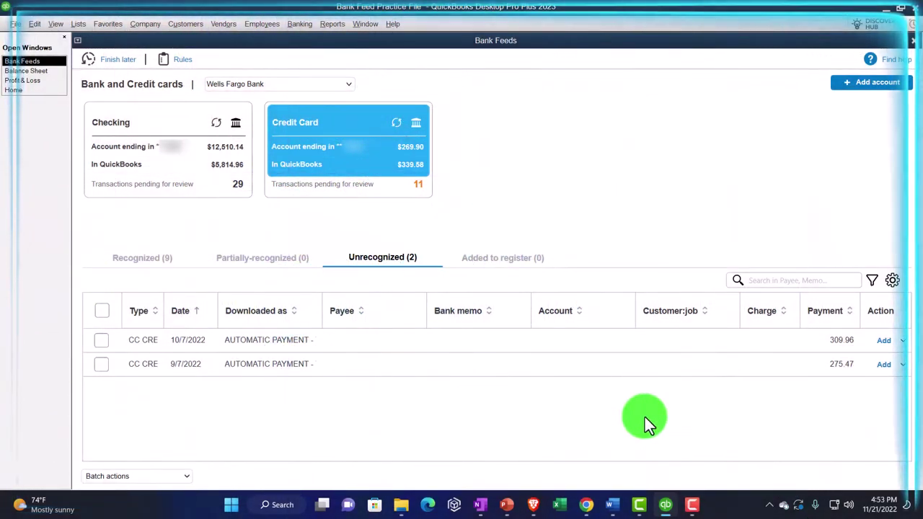
click(137, 259)
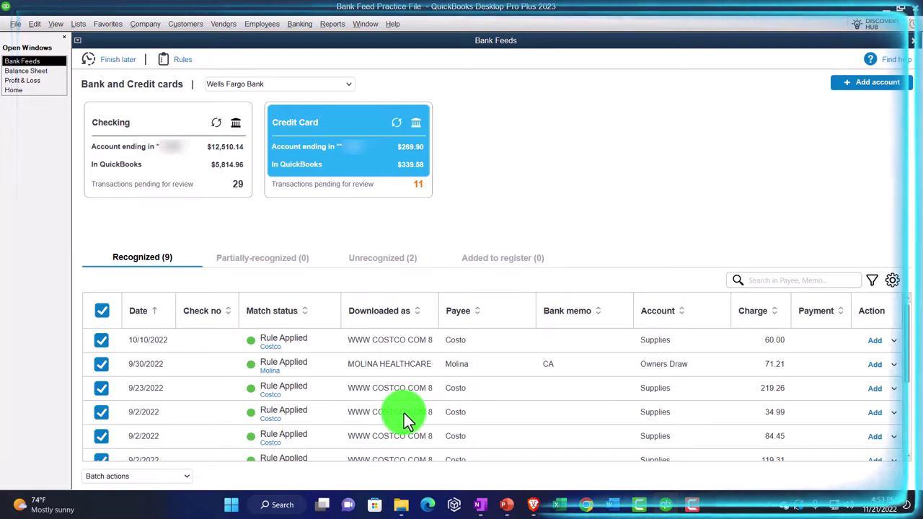
Sort the recognized credit card transactions by downloaded description and check the action options for the auto-matched 8/7/2022 payment.
scroll(404, 413, down, 3)
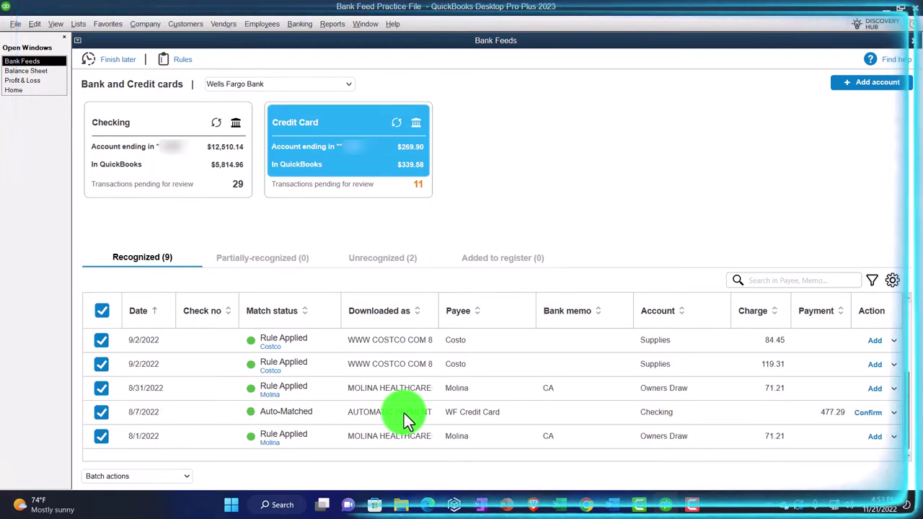
click(369, 313)
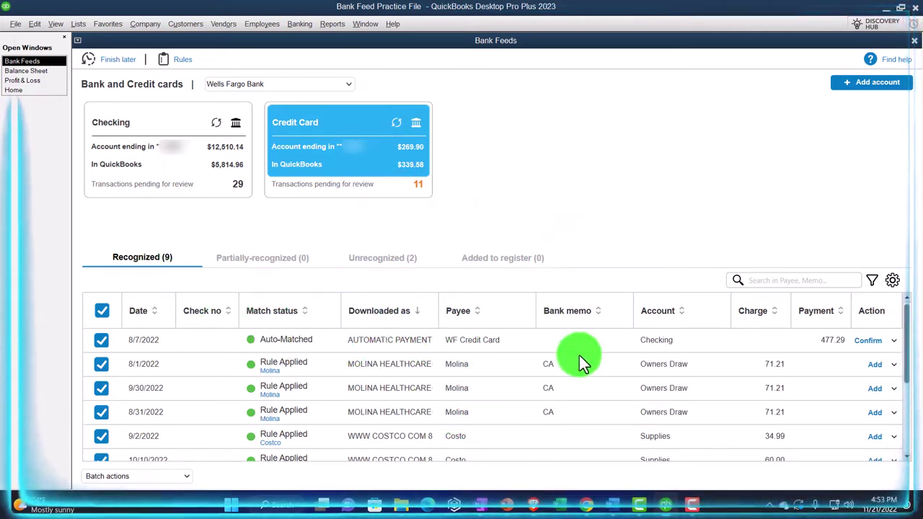
click(894, 342)
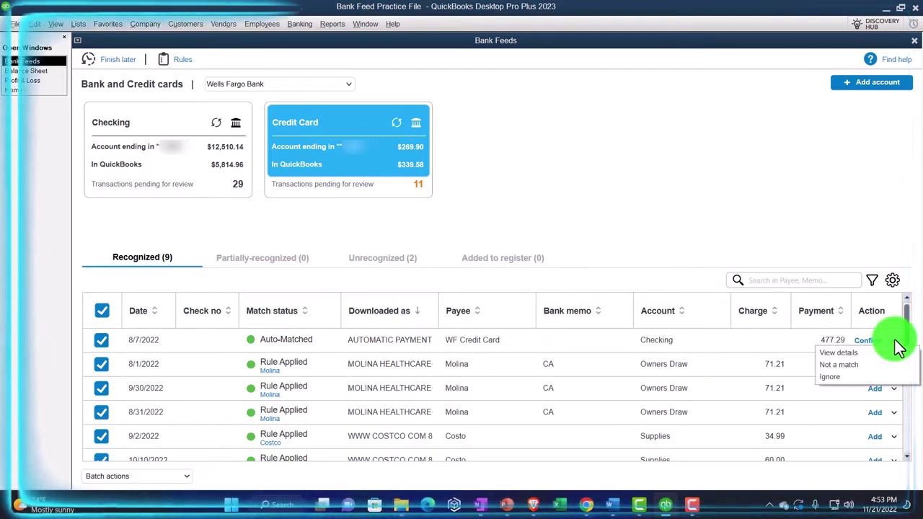
click(844, 364)
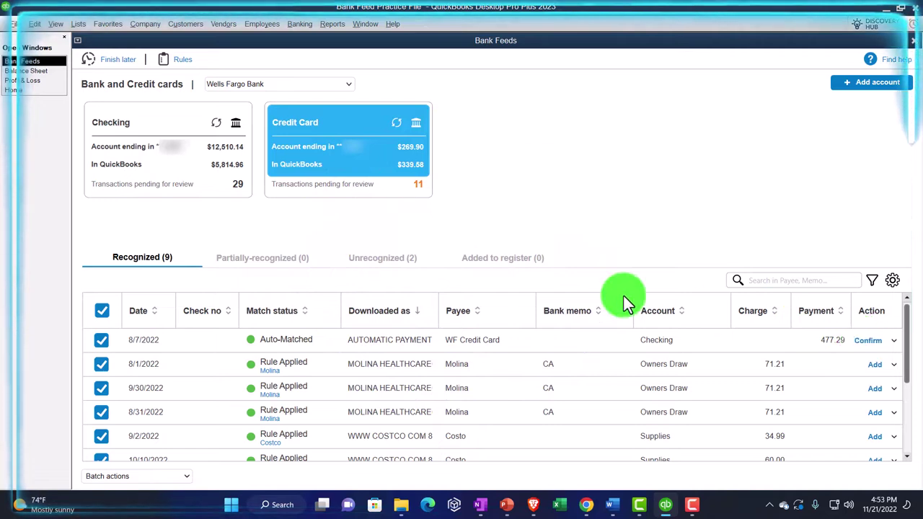
Drill down into the Balance Sheet's Credit Card balance to examine the 08/08/2022 check's cleared status, and return to the report.
click(36, 70)
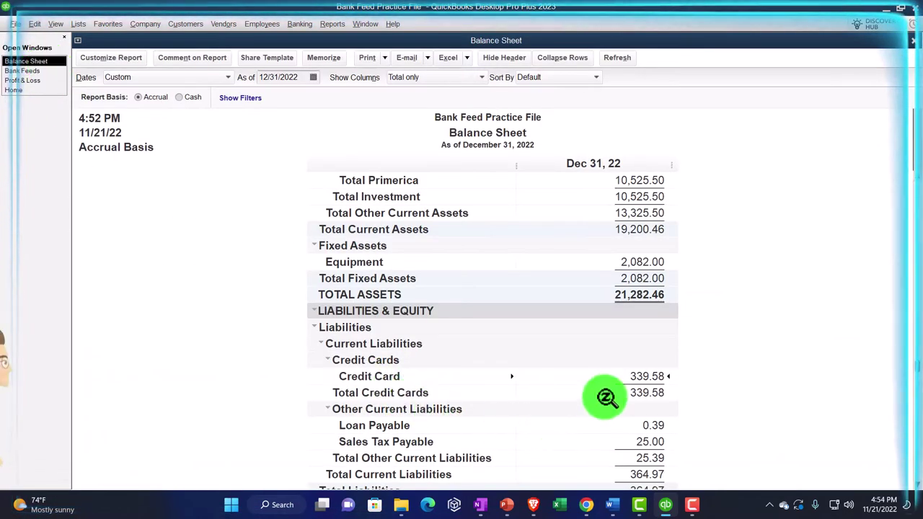
double_click(640, 375)
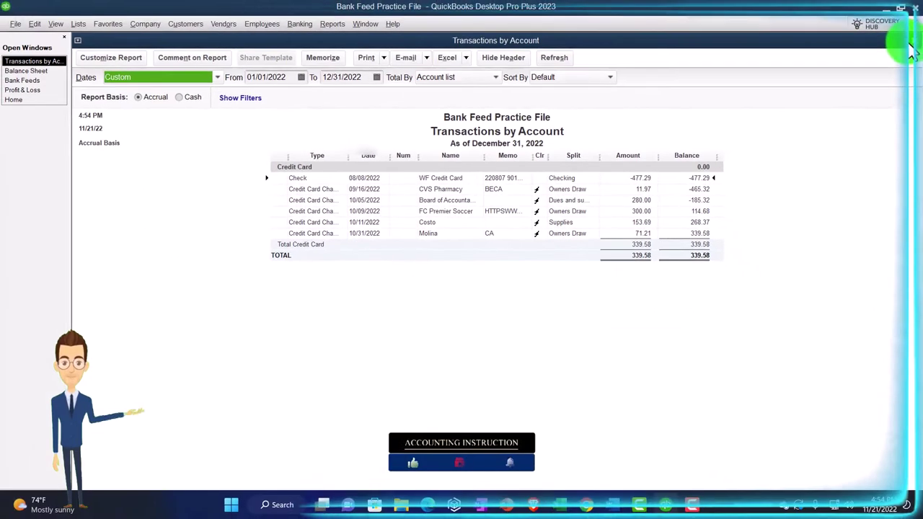
click(911, 45)
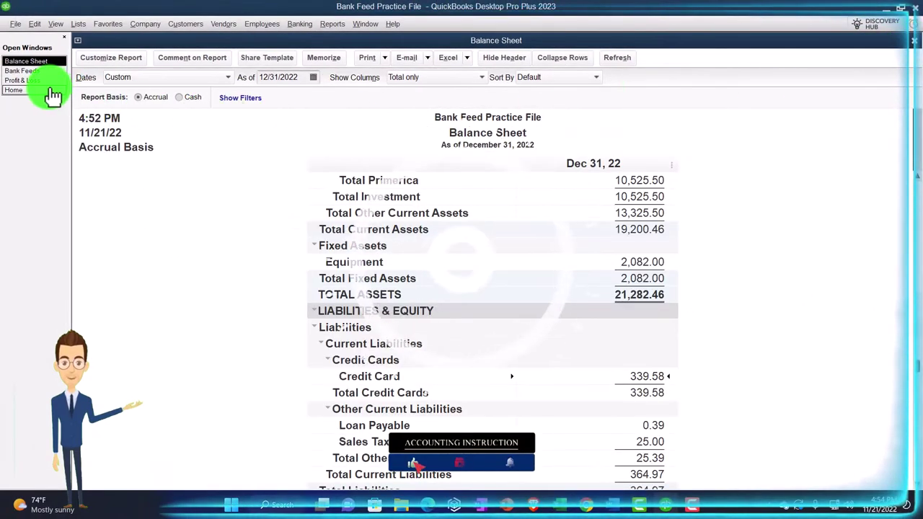
Confirm the auto-matched 8/7/2022 WF Credit Card payment in the Bank Feeds, and check its cleared status through the Balance Sheet's Credit Card balance.
click(36, 71)
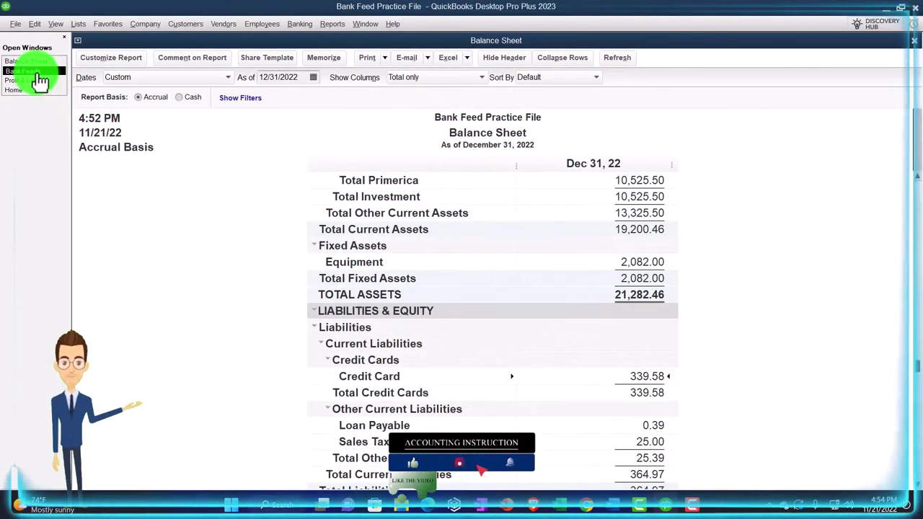
click(869, 340)
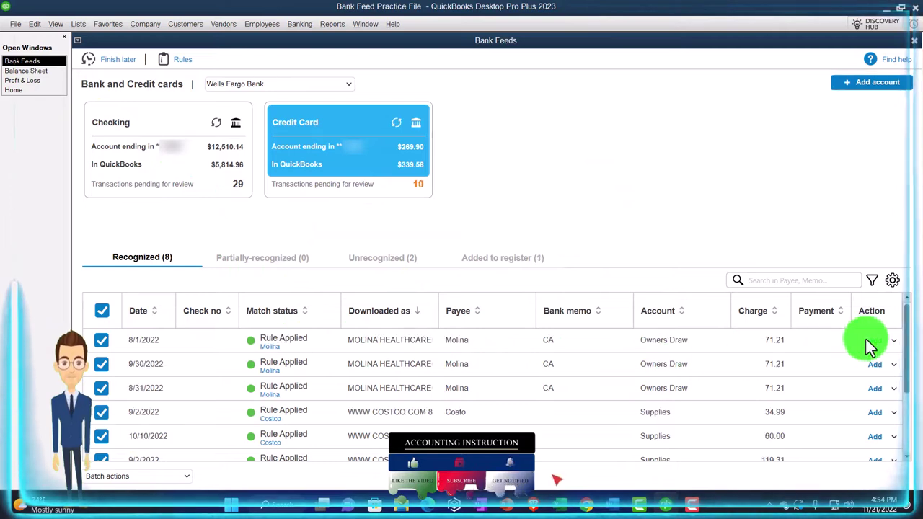
click(26, 70)
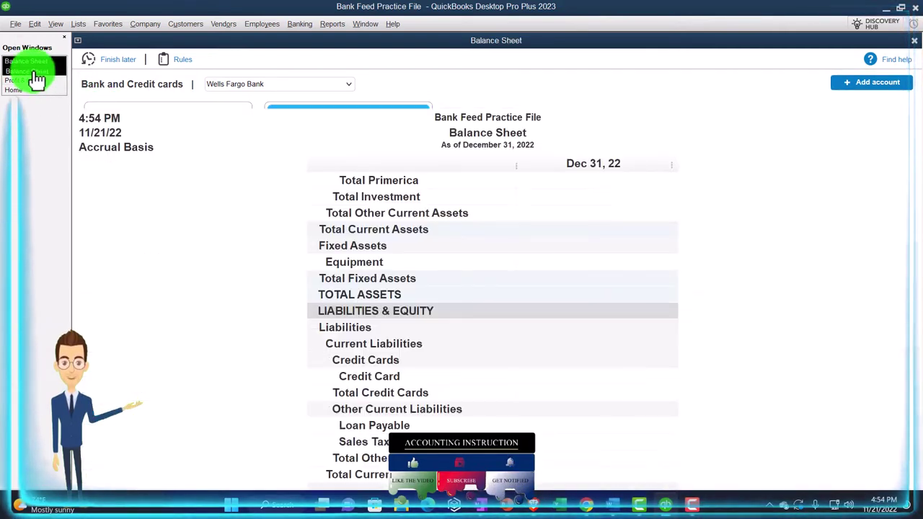
double_click(645, 375)
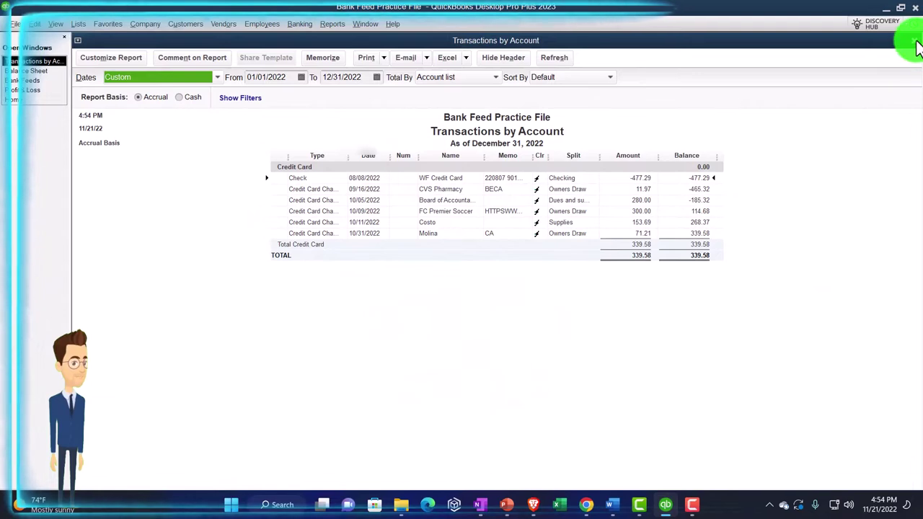
click(914, 42)
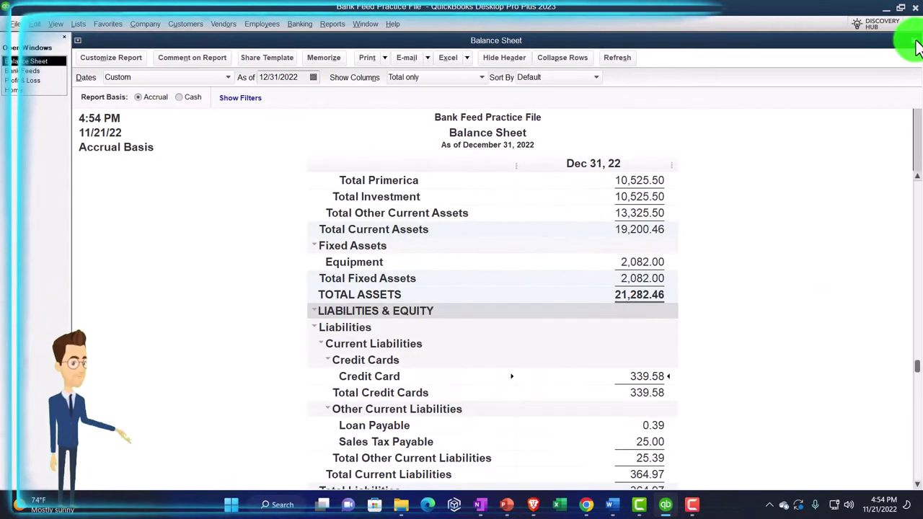
Assign the unrecognized 10/7/2022 automatic payment in the Credit Card feed to the Checking account, without a payee, and add it to the register.
click(36, 71)
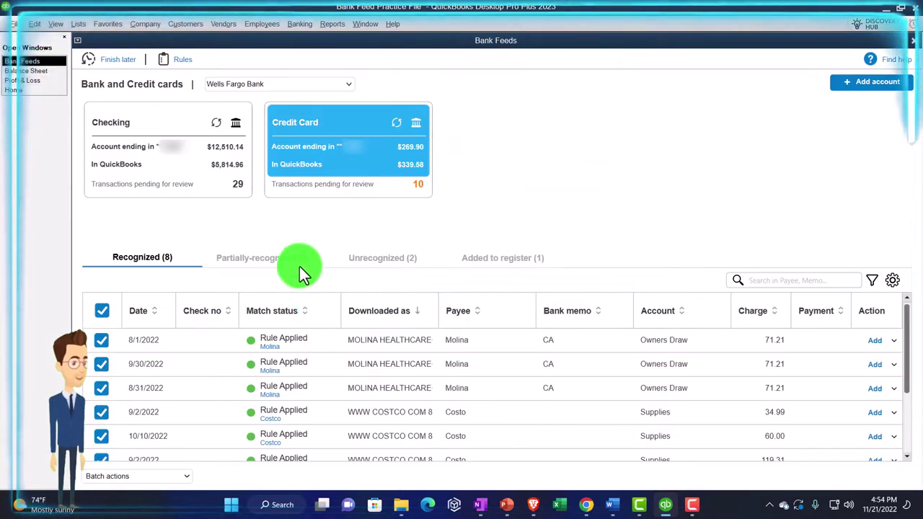
click(368, 262)
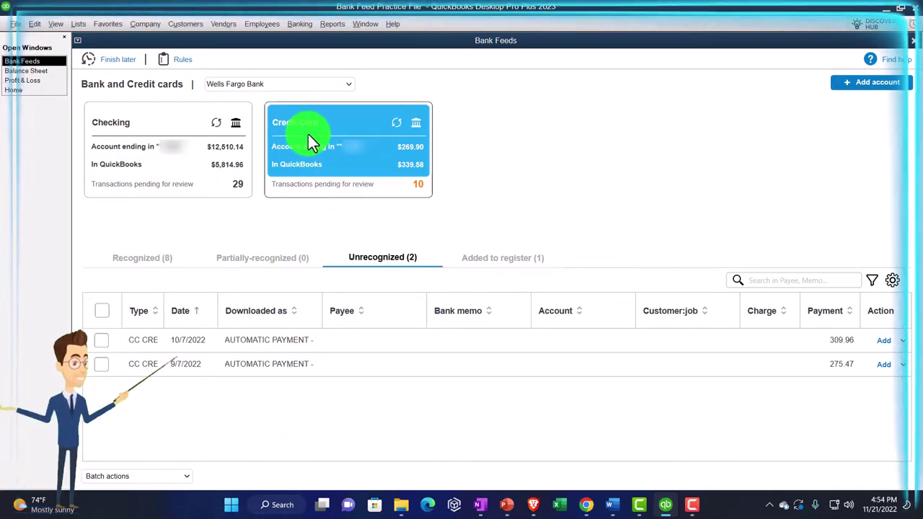
click(347, 341)
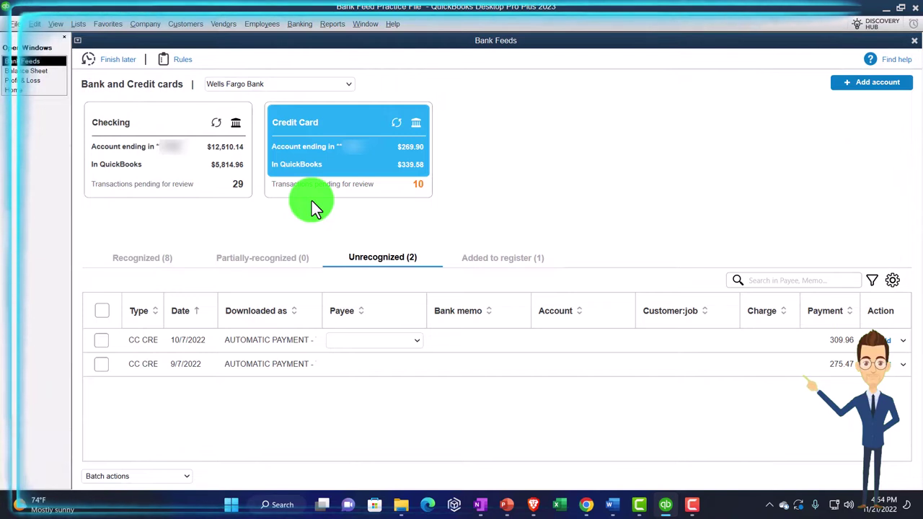
click(352, 341)
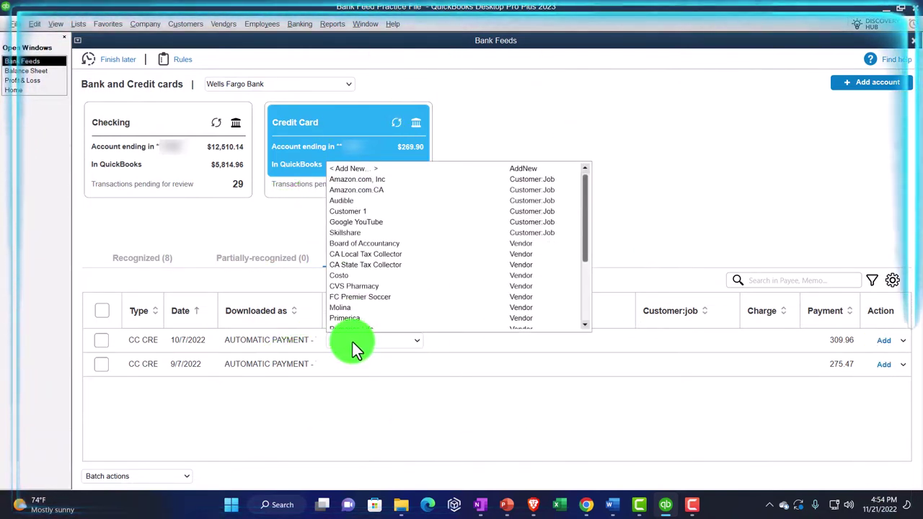
click(352, 341)
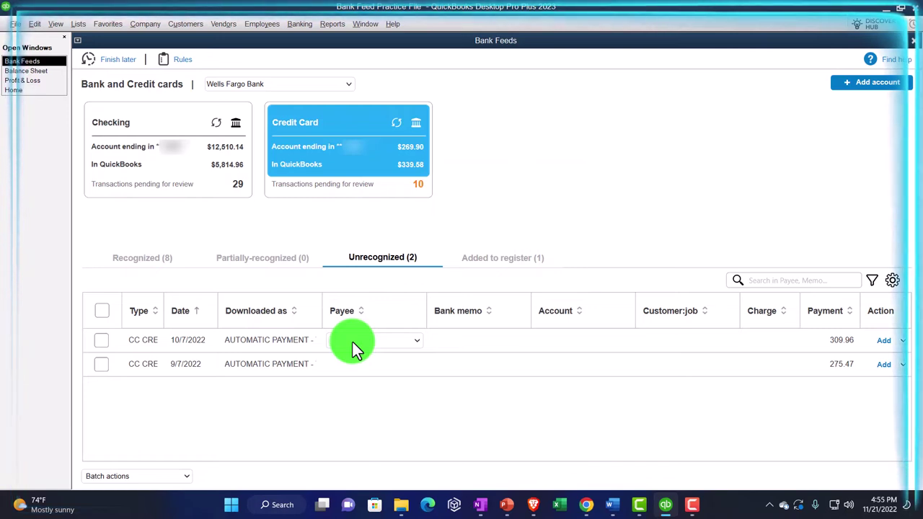
key(Tab)
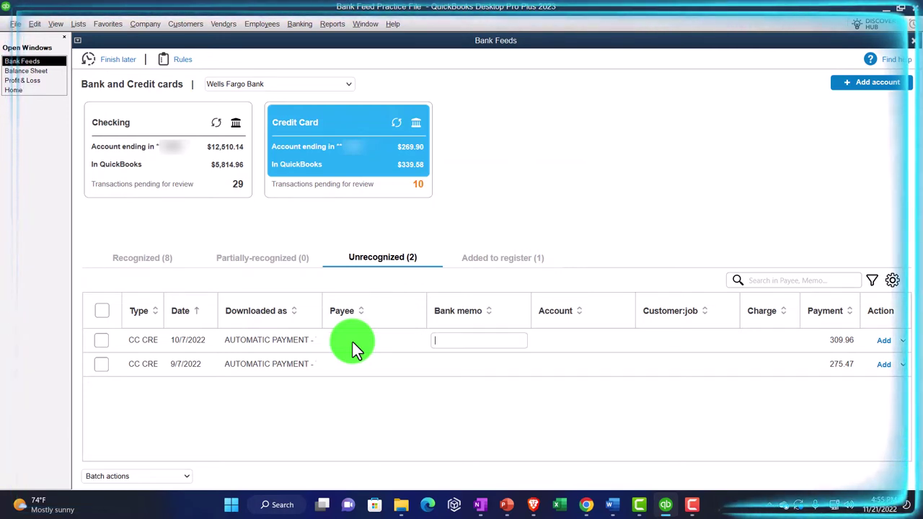
key(Tab)
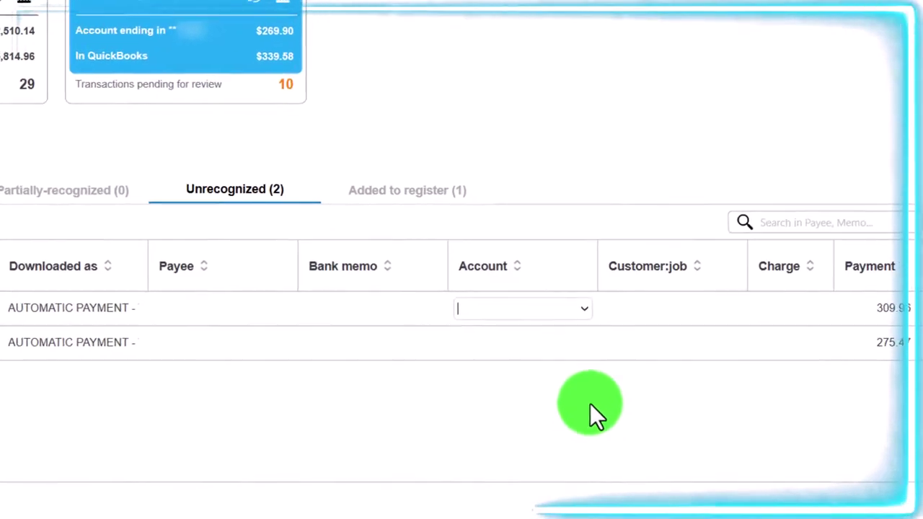
click(620, 336)
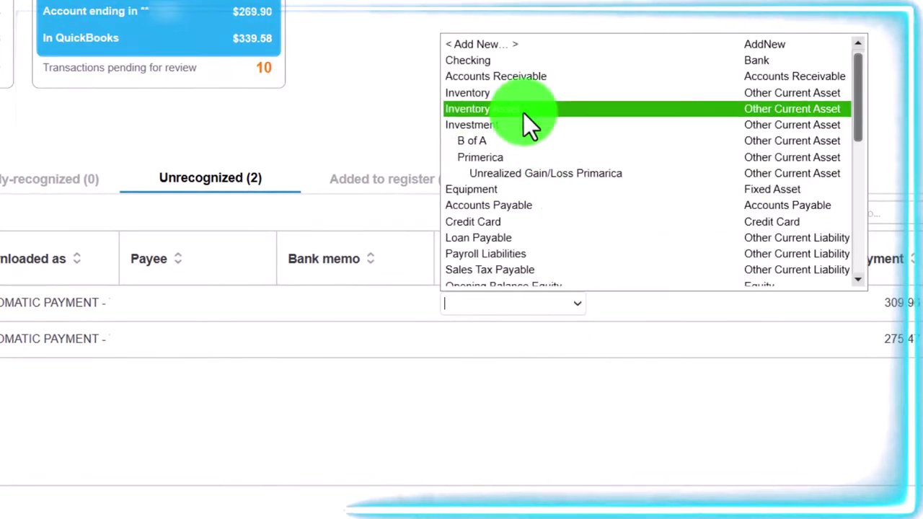
click(503, 64)
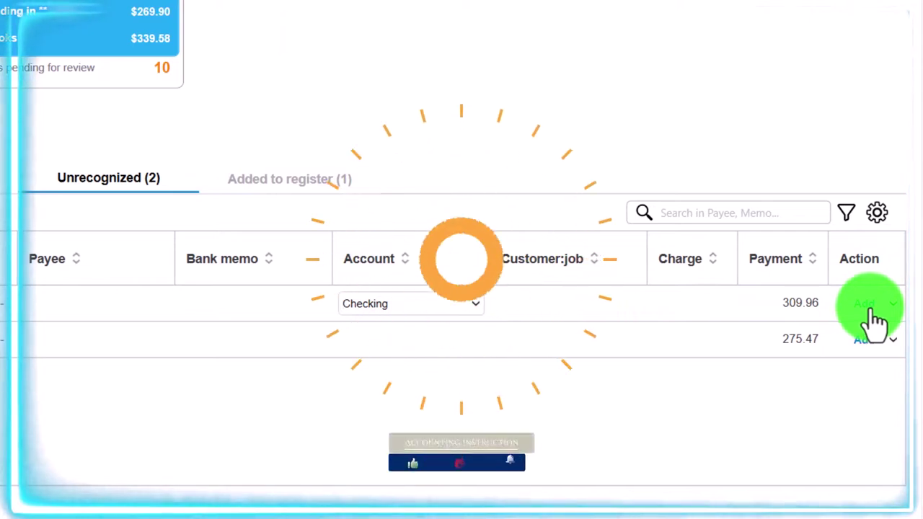
click(866, 306)
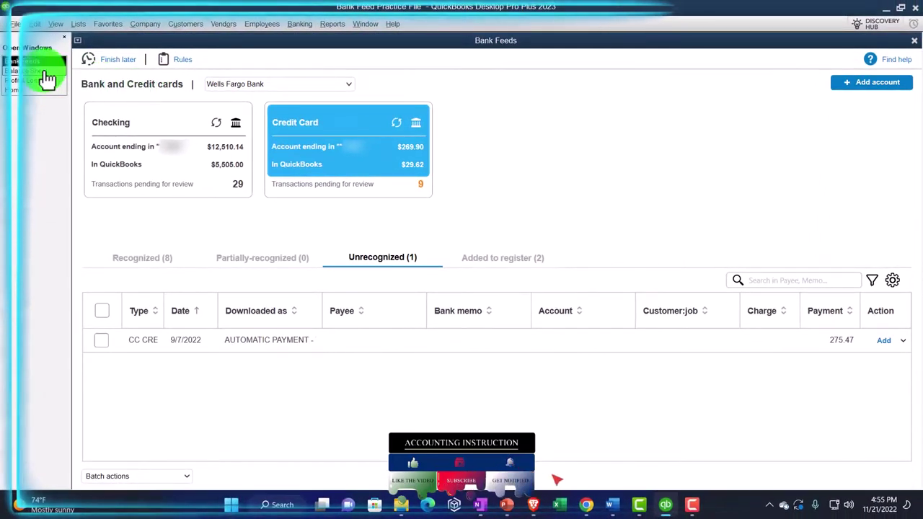
Drill down from the Balance Sheet's Credit Card balance to the 10/07/2022 credit card credit, and return to the transaction list.
click(43, 71)
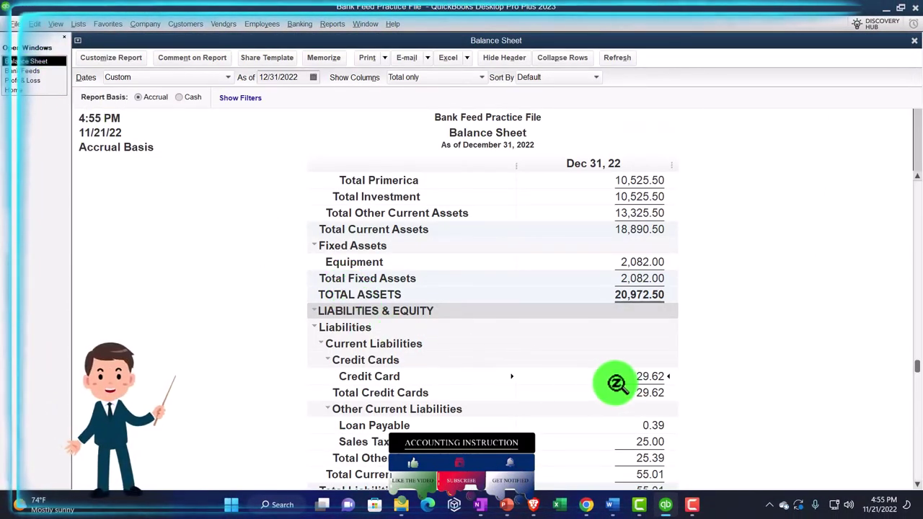
double_click(649, 376)
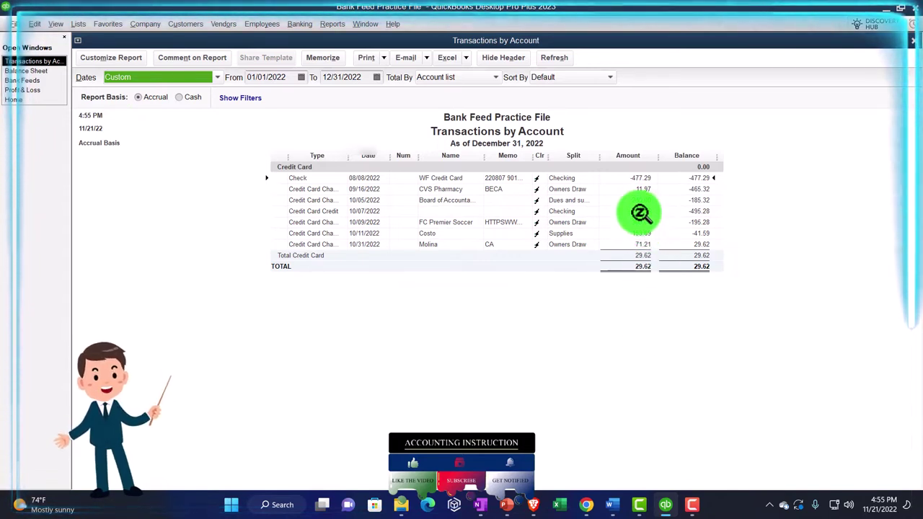
click(581, 214)
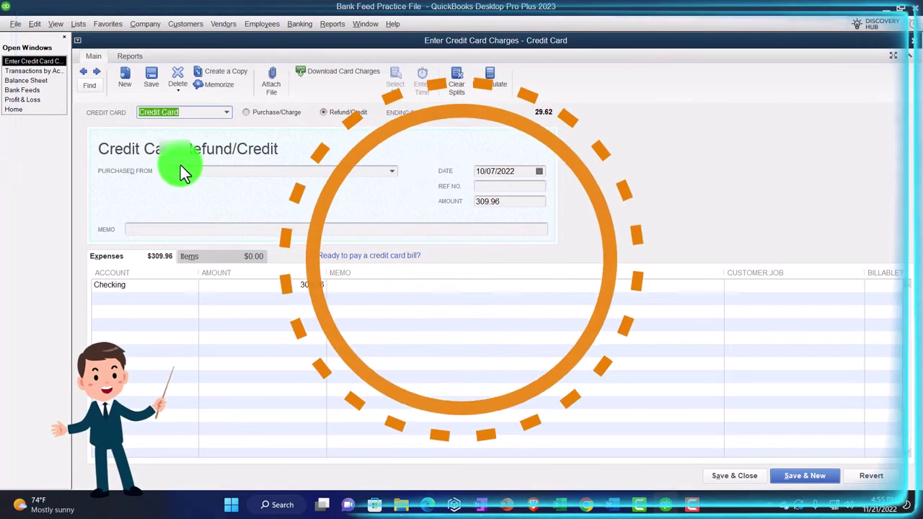
click(914, 43)
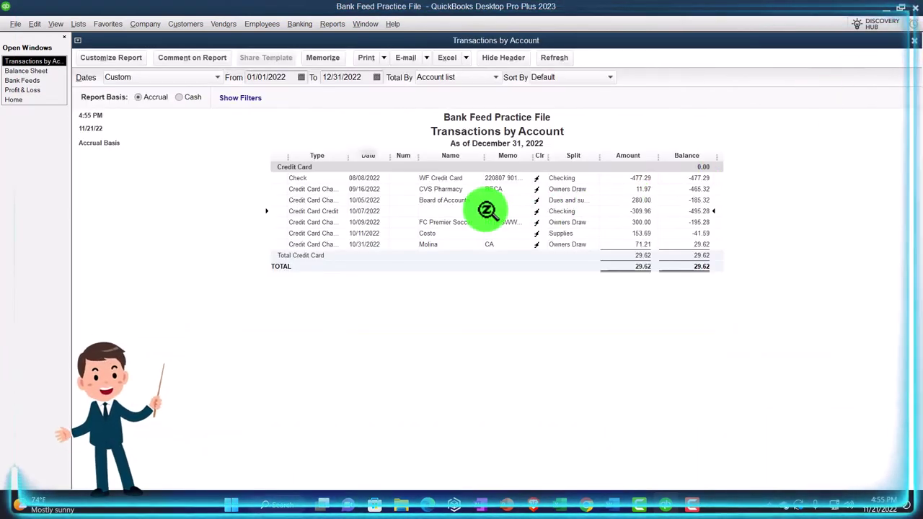
Widen the Type column to compare the check and credit card credit entries, and return to the Balance Sheet.
drag(350, 159, 363, 156)
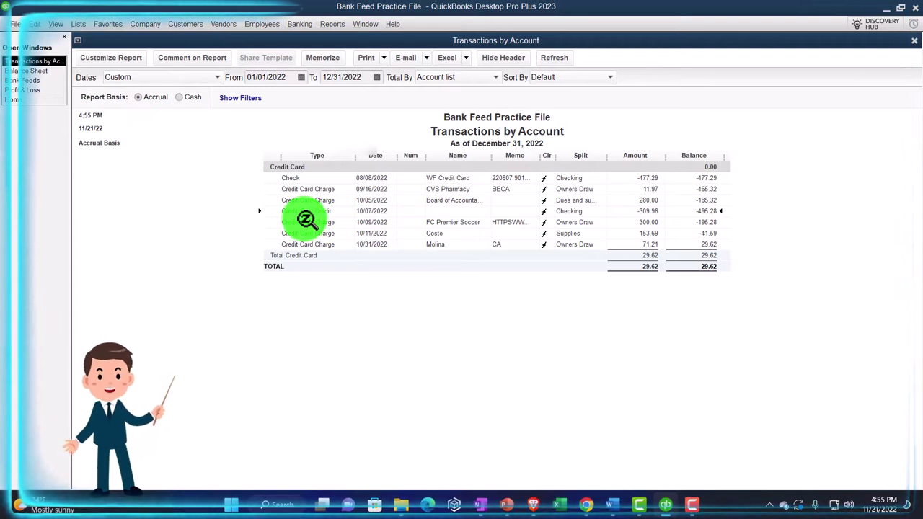
click(311, 202)
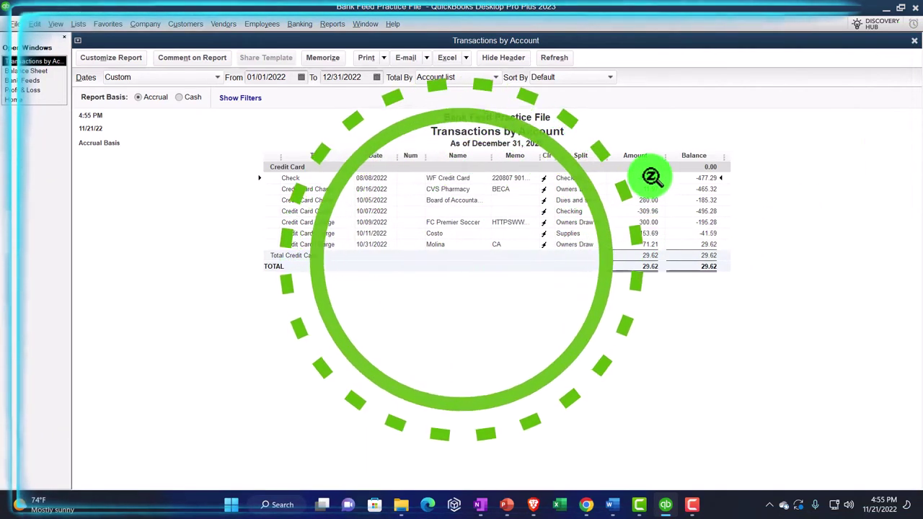
key(Up)
key(Up)
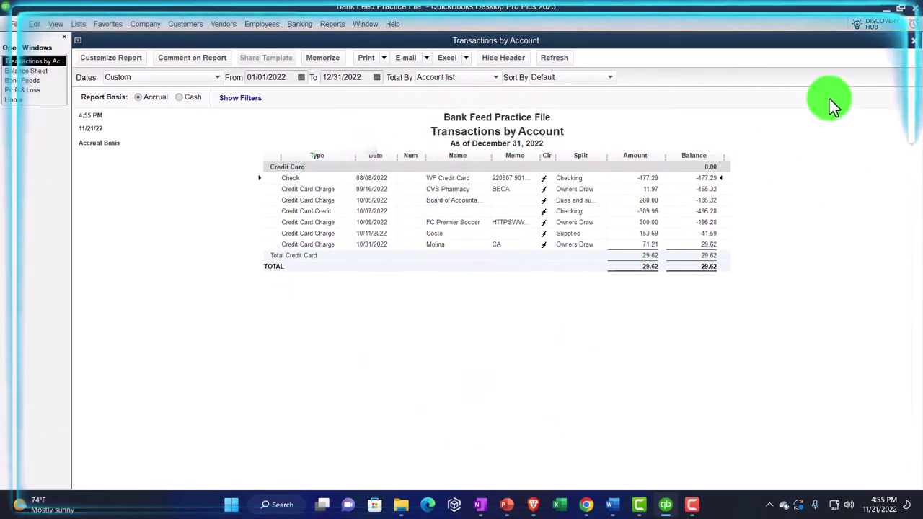
click(912, 41)
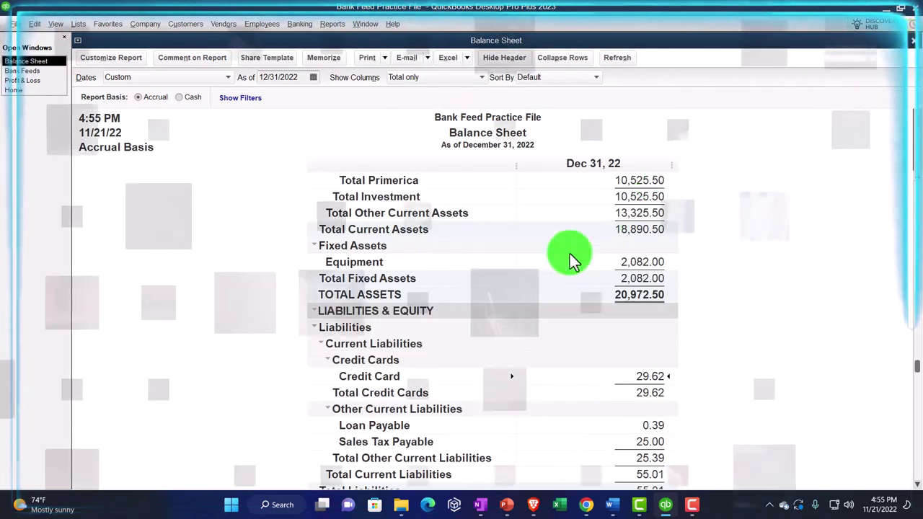
Drill down from the Balance Sheet's Checking balance to the 10/07/2022 credit card credit, and return to the transaction list.
scroll(505, 321, up, 4)
scroll(505, 321, up, 1)
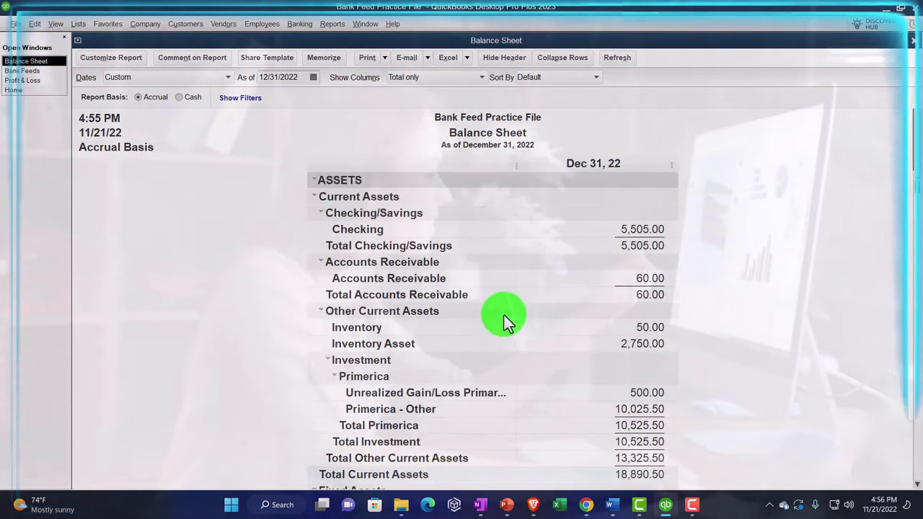
double_click(635, 228)
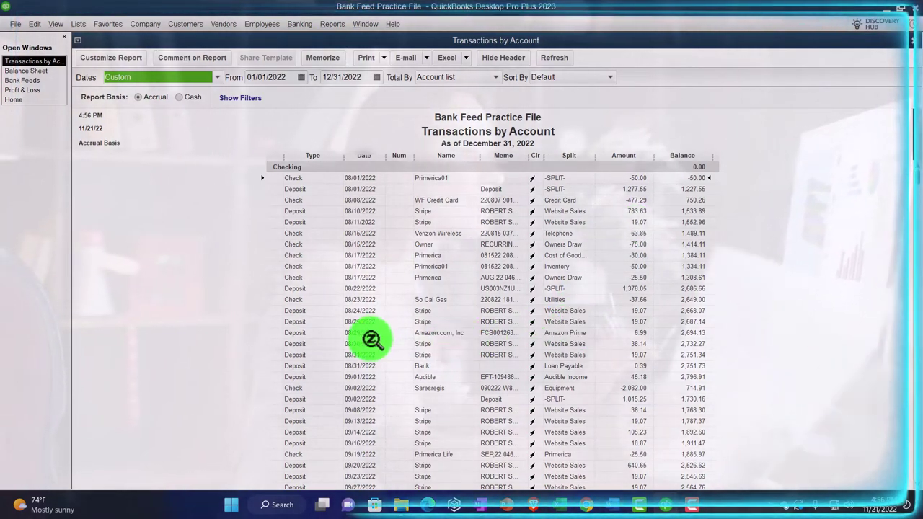
scroll(370, 345, down, 1)
scroll(370, 346, down, 4)
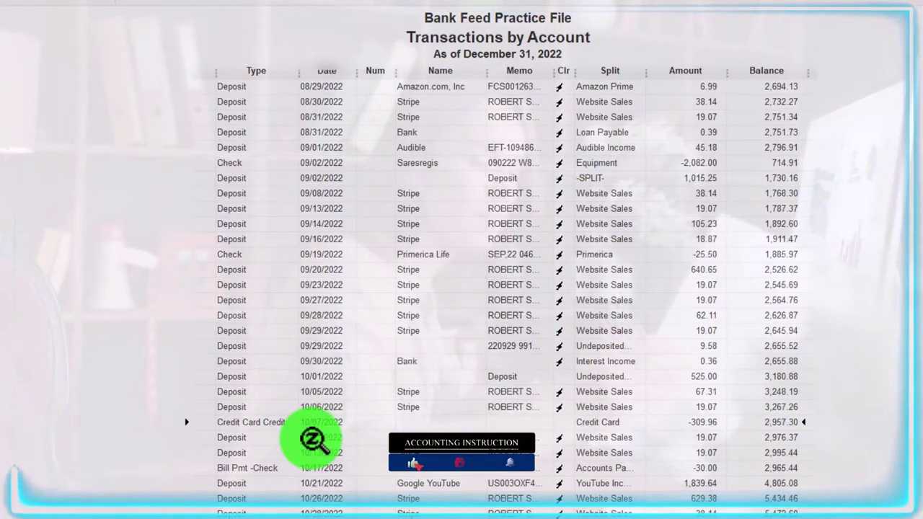
double_click(692, 424)
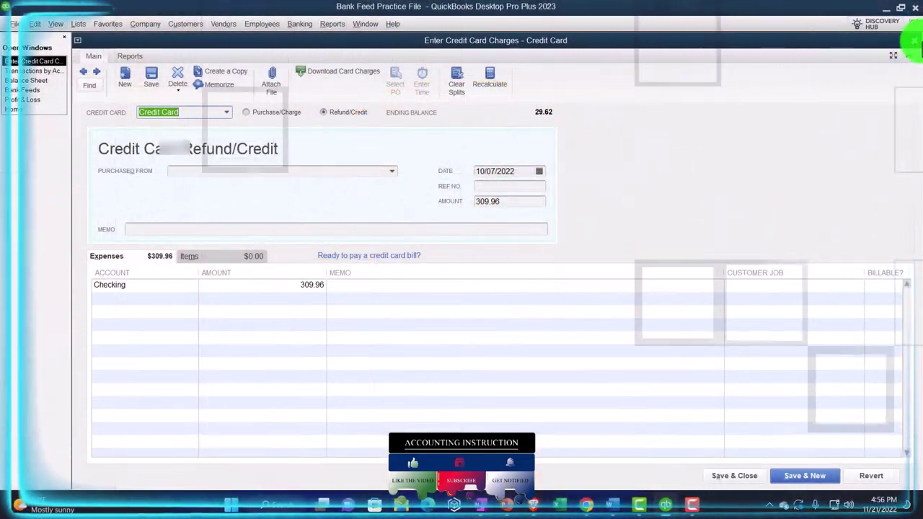
click(913, 41)
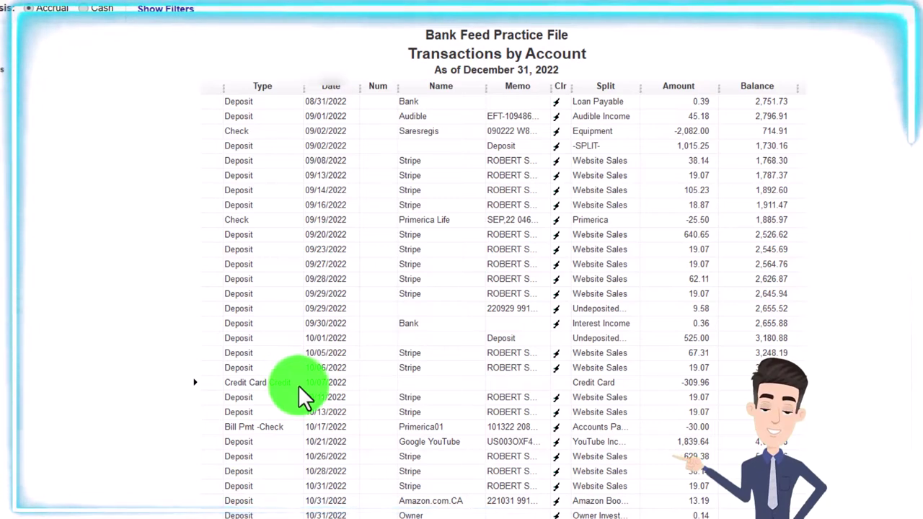
Examine the earlier Checking transactions around the 08/08/2022 WF Credit Card check, and return to the Balance Sheet.
scroll(302, 391, up, 4)
scroll(302, 391, up, 2)
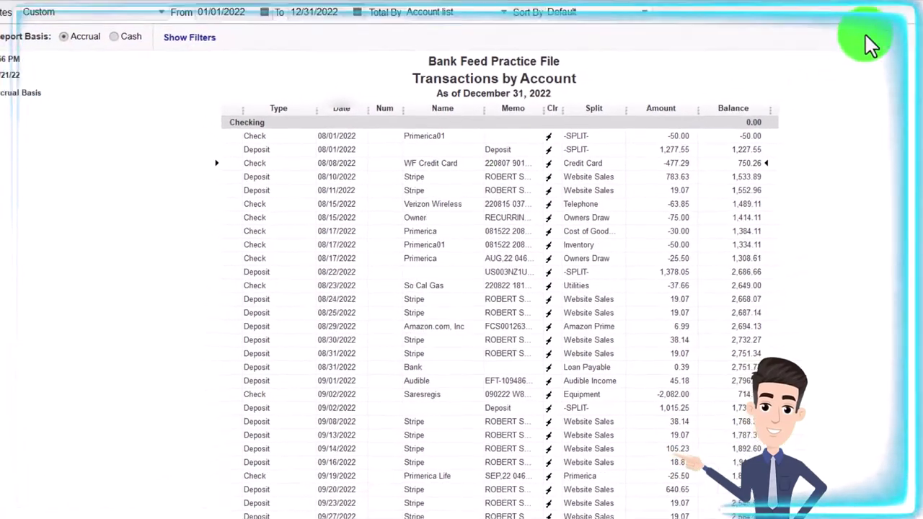
key(Escape)
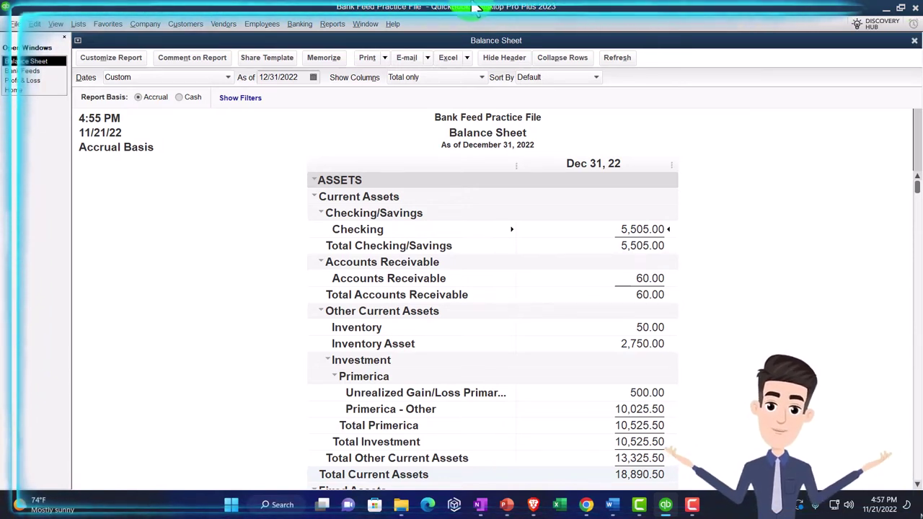
Sort the Checking feed's unrecognized and recognized transactions by downloaded description to locate the WF Credit Card payments.
click(45, 72)
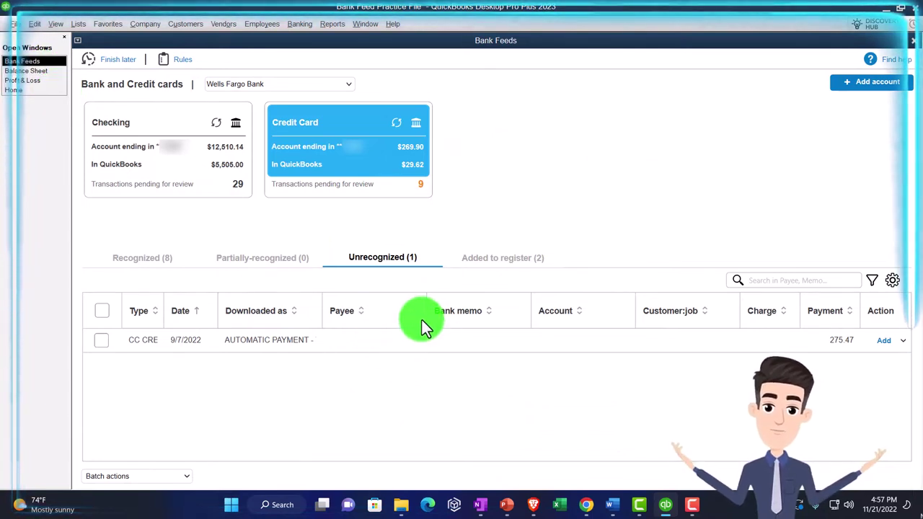
click(166, 175)
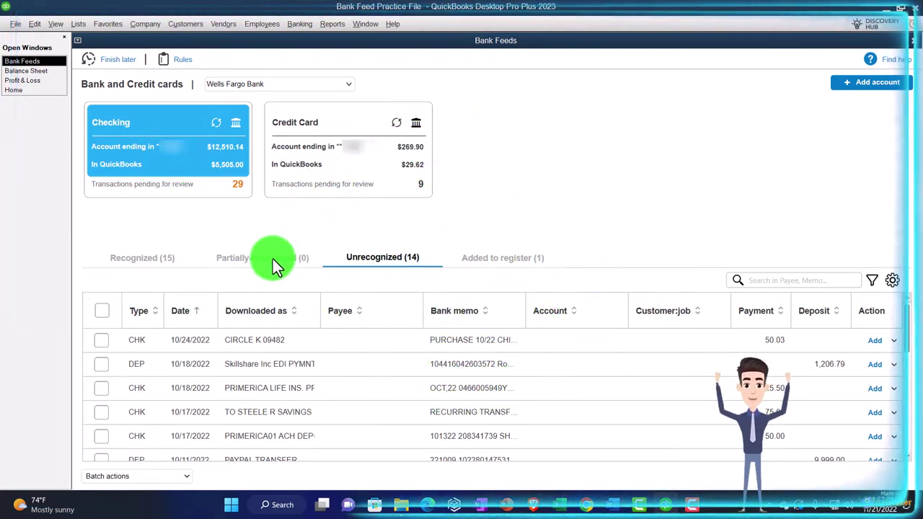
click(246, 311)
scroll(289, 366, down, 3)
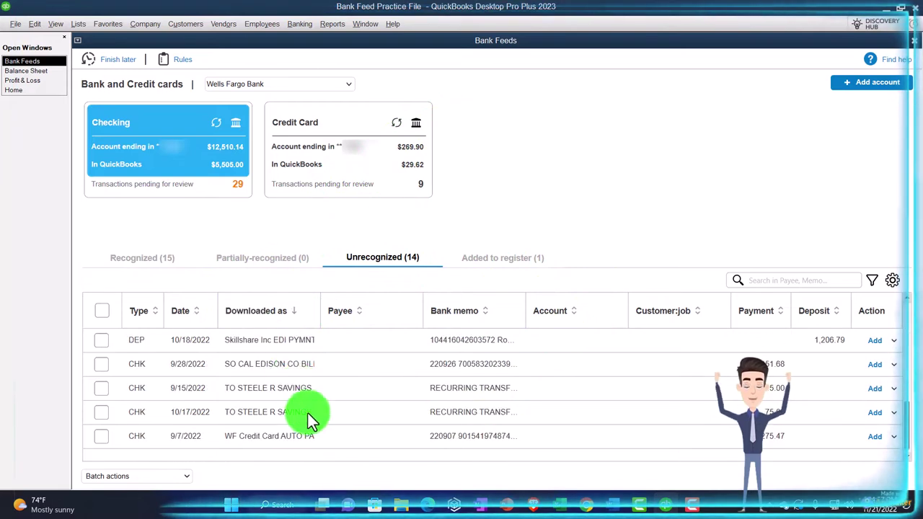
click(139, 261)
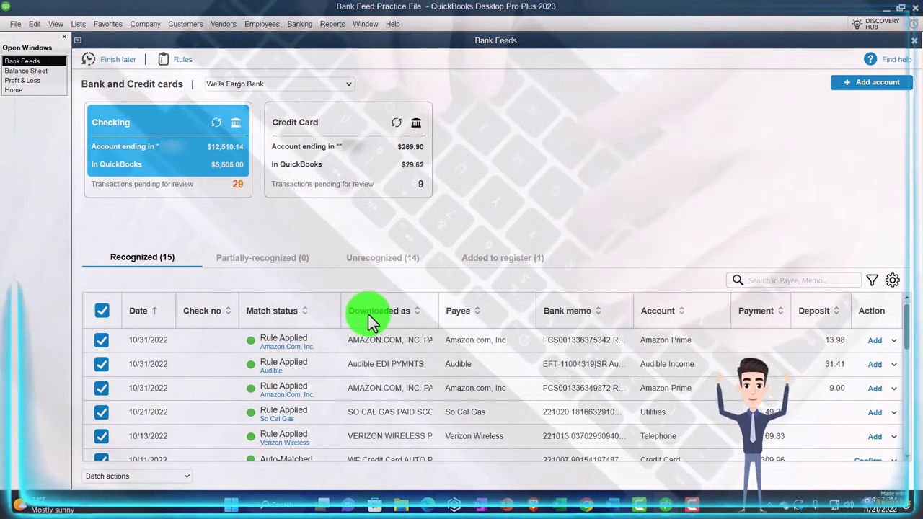
click(368, 313)
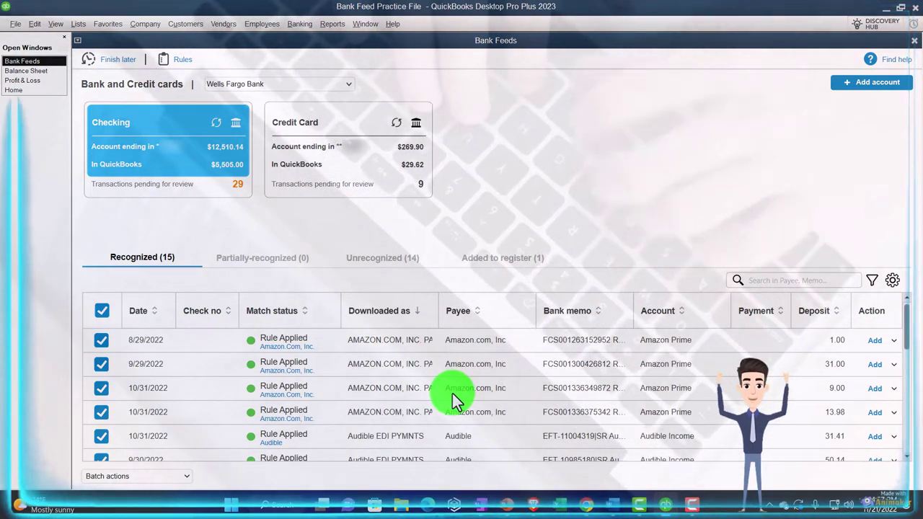
scroll(455, 396, down, 5)
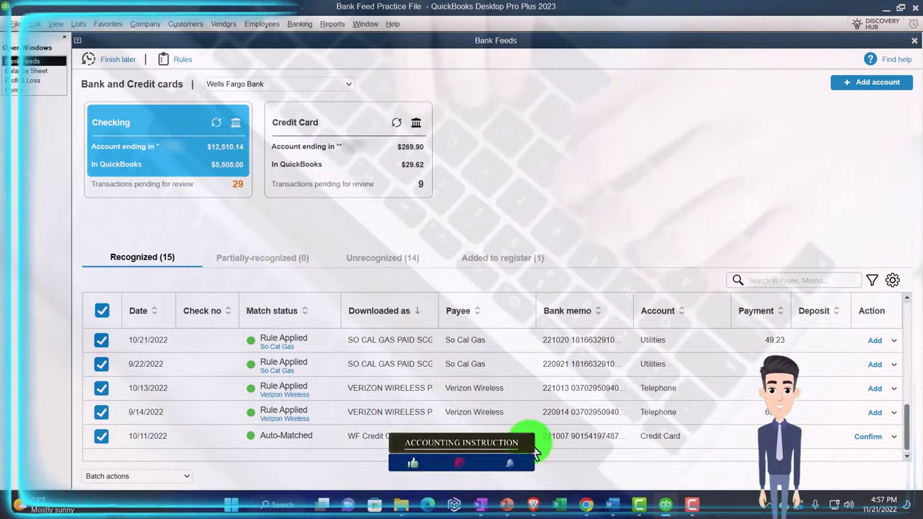
Drill down from the Balance Sheet's Checking balance to check the 10/07/2022 entry's cleared status, and return to Bank Feeds.
click(40, 72)
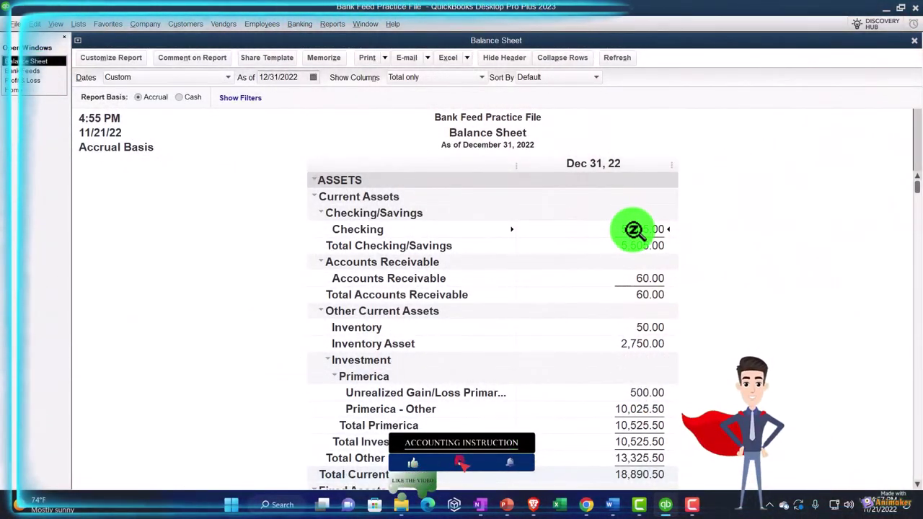
double_click(634, 230)
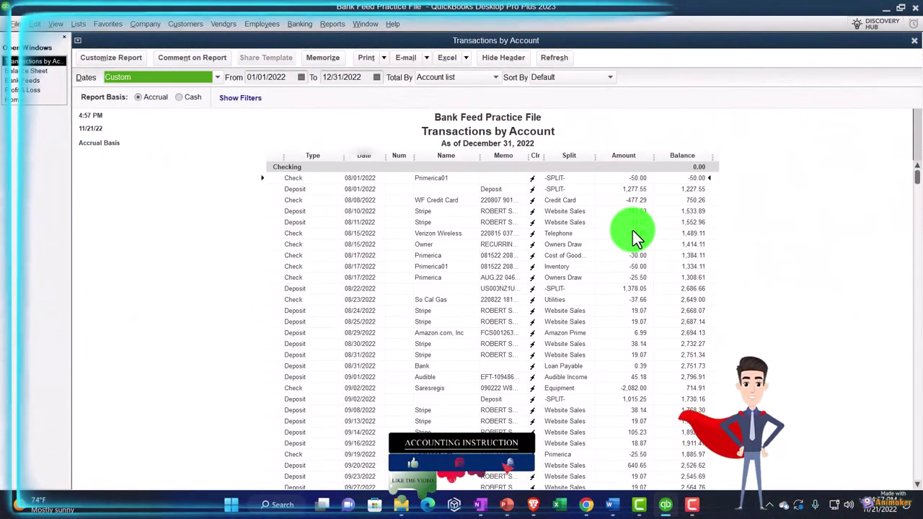
scroll(633, 230, down, 5)
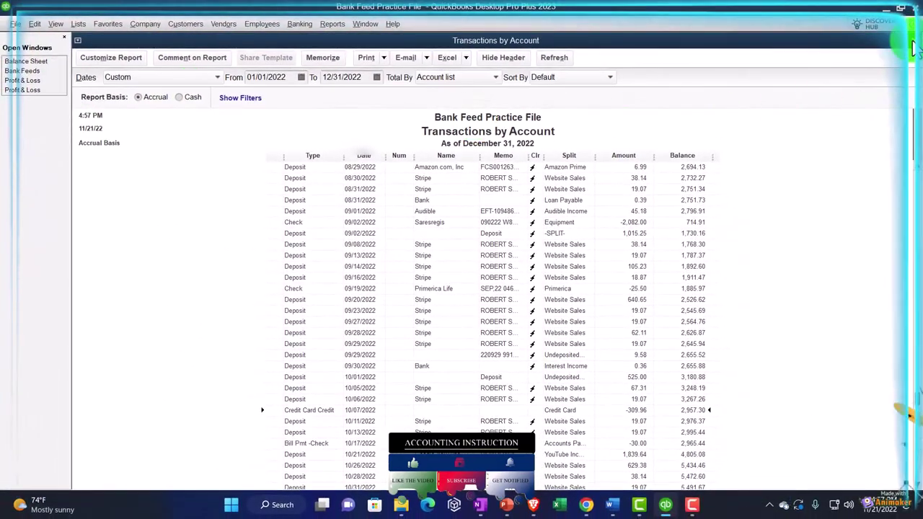
click(912, 41)
click(28, 71)
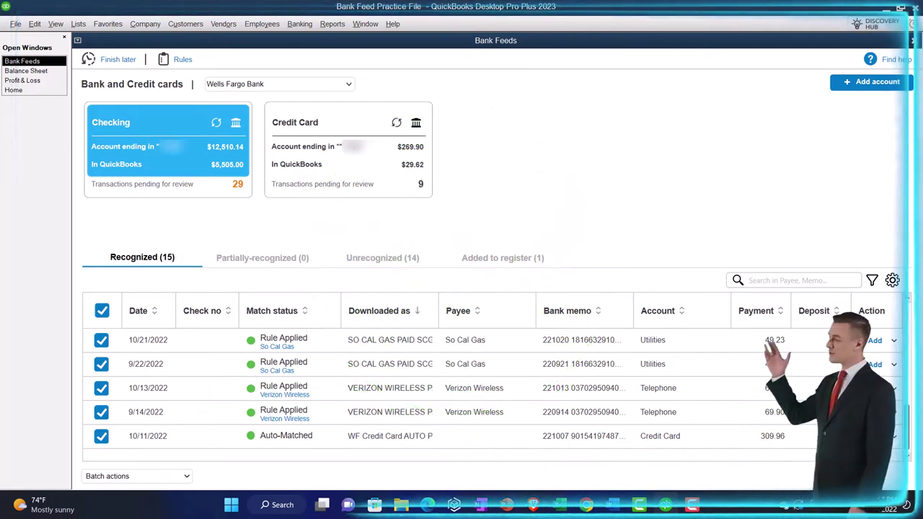
Confirm the auto-matched 10/11/2022 WF Credit Card payment in the Checking feed, and review its entry in the Checking transaction list.
click(875, 436)
click(30, 71)
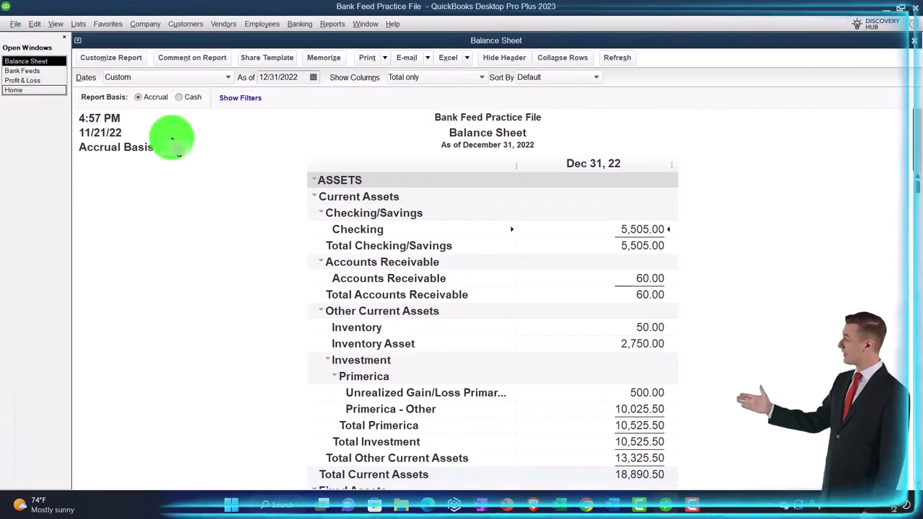
double_click(646, 229)
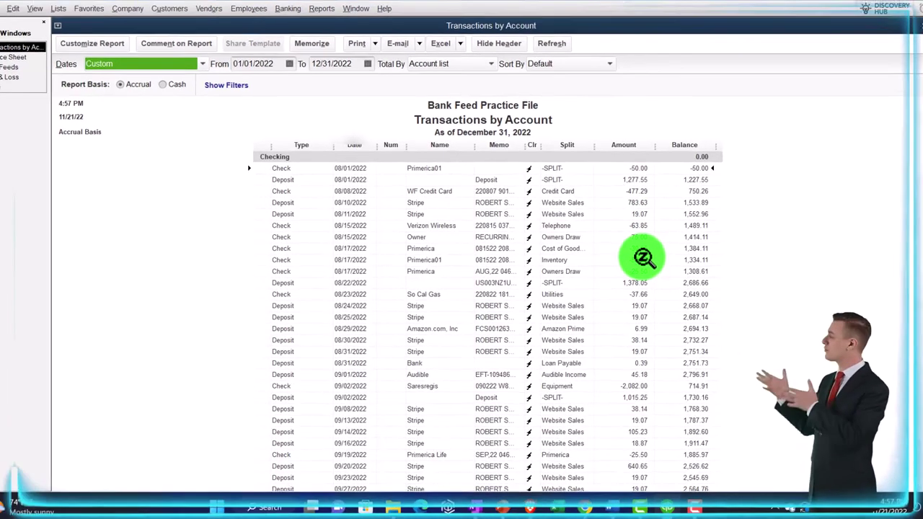
scroll(646, 205, down, 2)
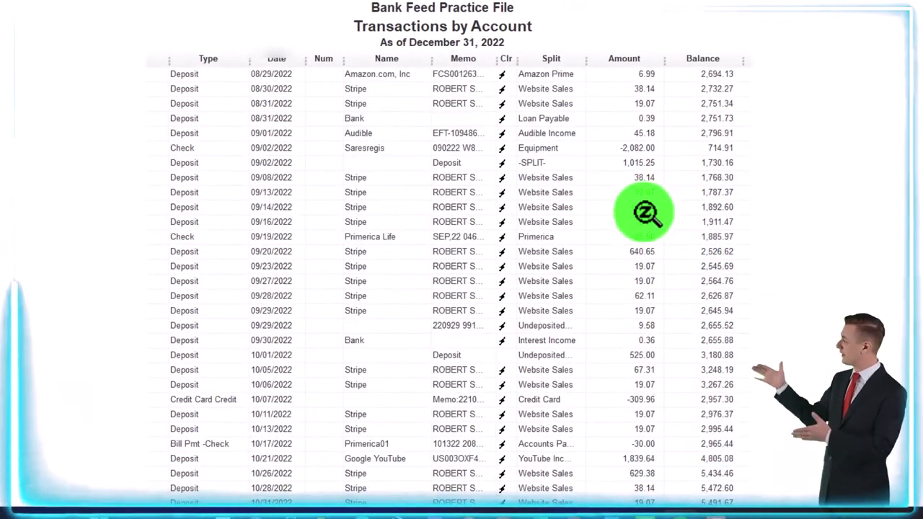
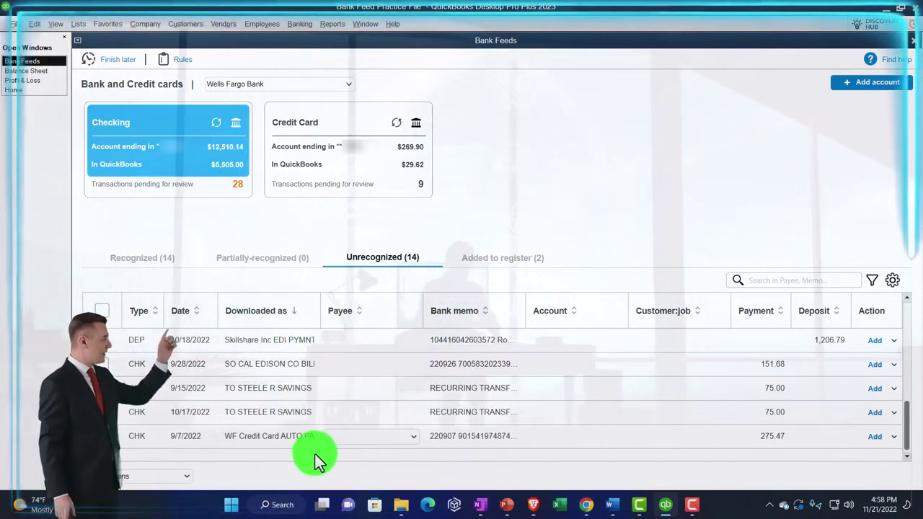
Assign the unrecognized 9/7/2022 Checking payment to payee WF Credit Card and the Credit Card account, and add it to the register.
text(w)
key(Tab)
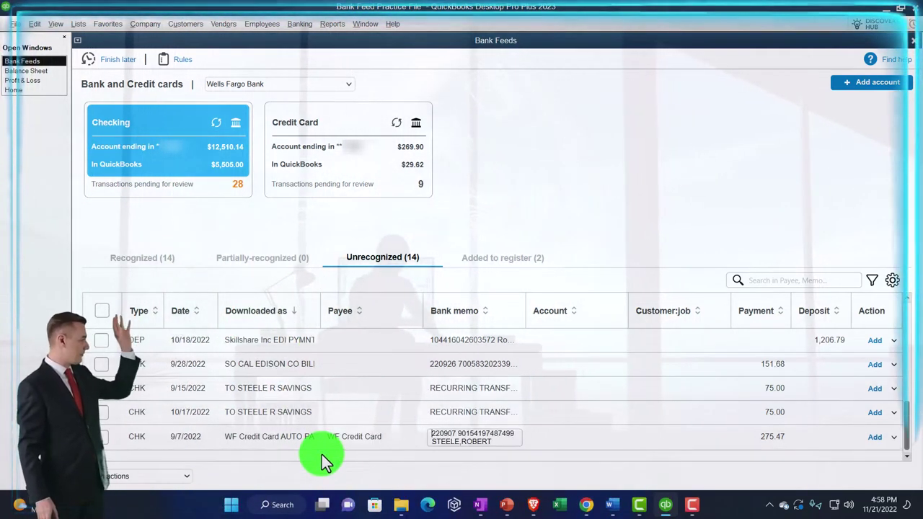
key(Tab)
text(c)
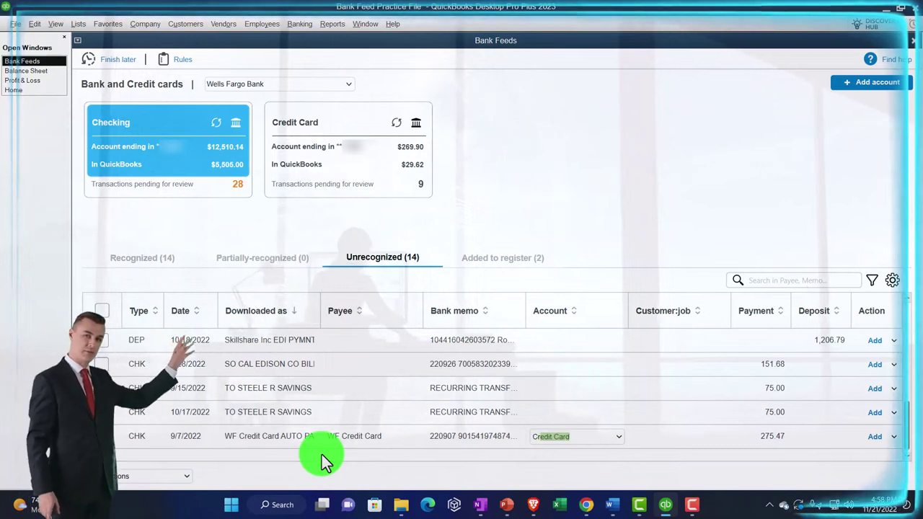
key(Tab)
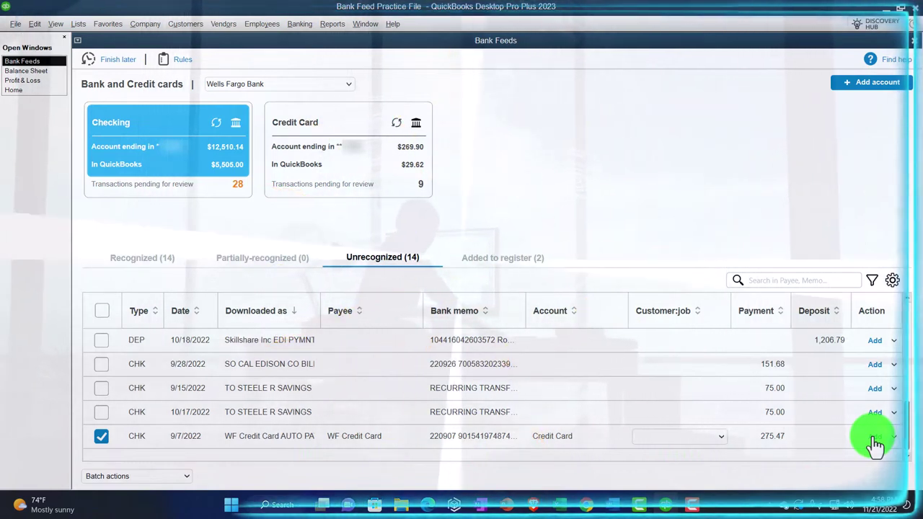
click(873, 437)
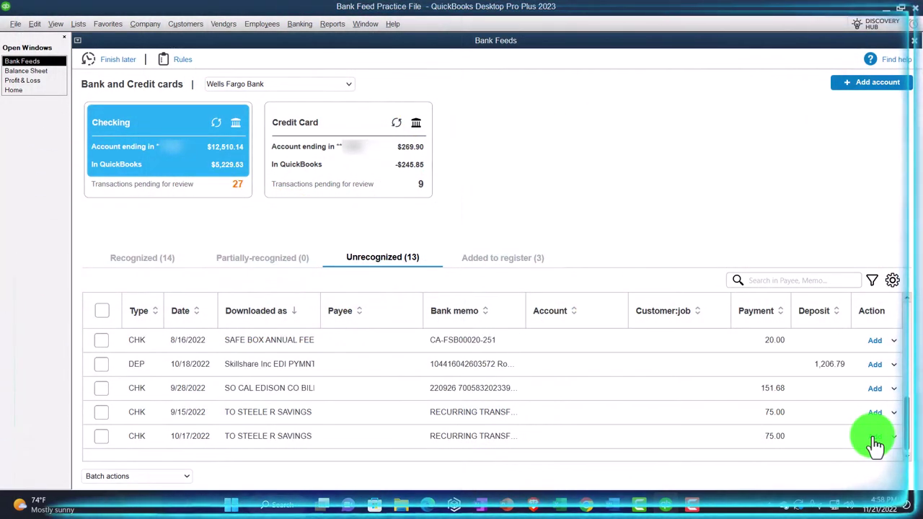
Drill down from the Balance Sheet's Credit Card balance to examine the 09/07/2022 check, and return to the report.
click(40, 72)
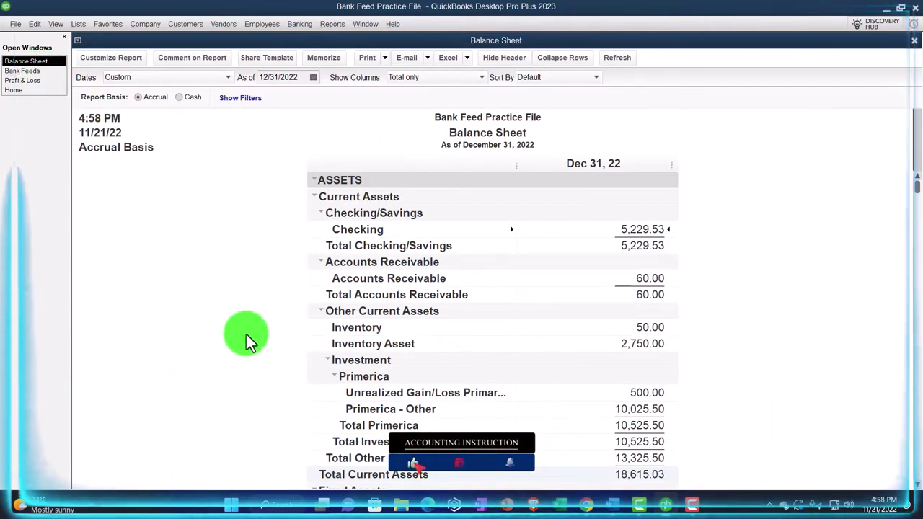
scroll(312, 335, down, 4)
scroll(313, 335, down, 1)
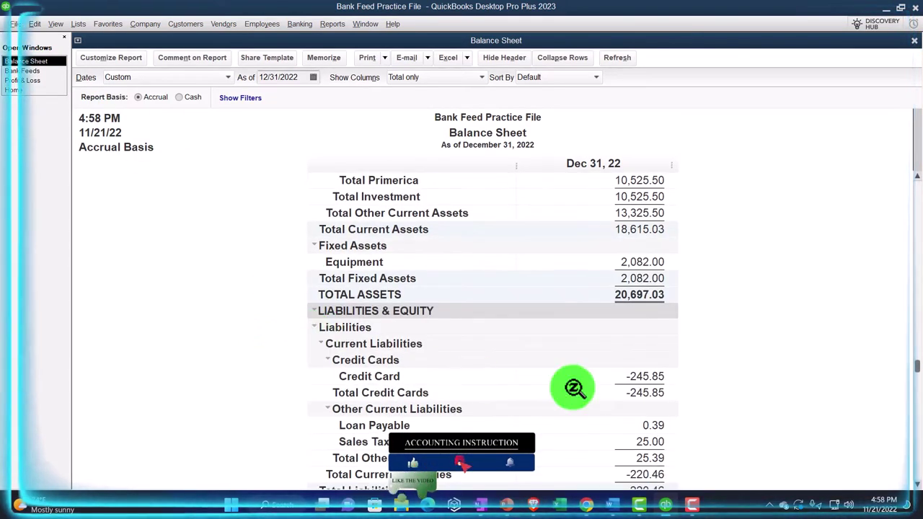
double_click(642, 377)
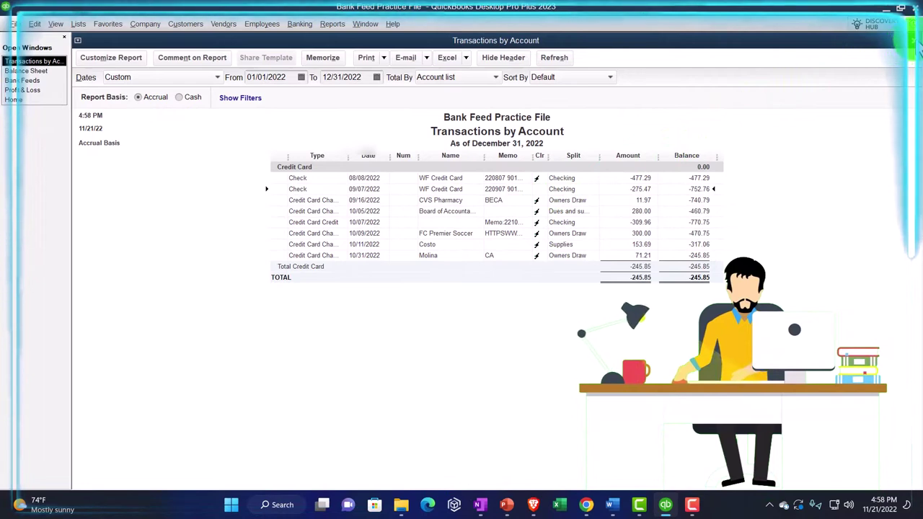
click(912, 40)
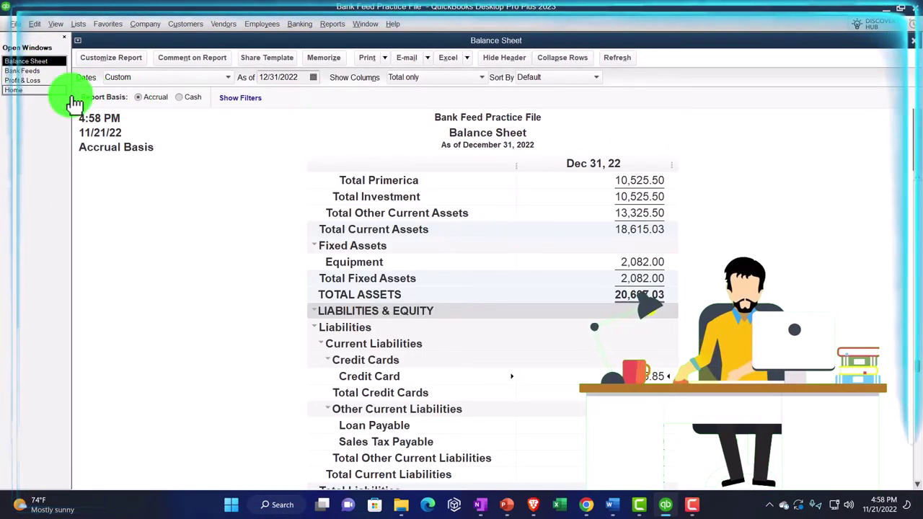
Drill down from the Balance Sheet's Checking balance to examine the 09/07/2022 WF Credit Card check, and return to the report.
scroll(234, 396, up, 5)
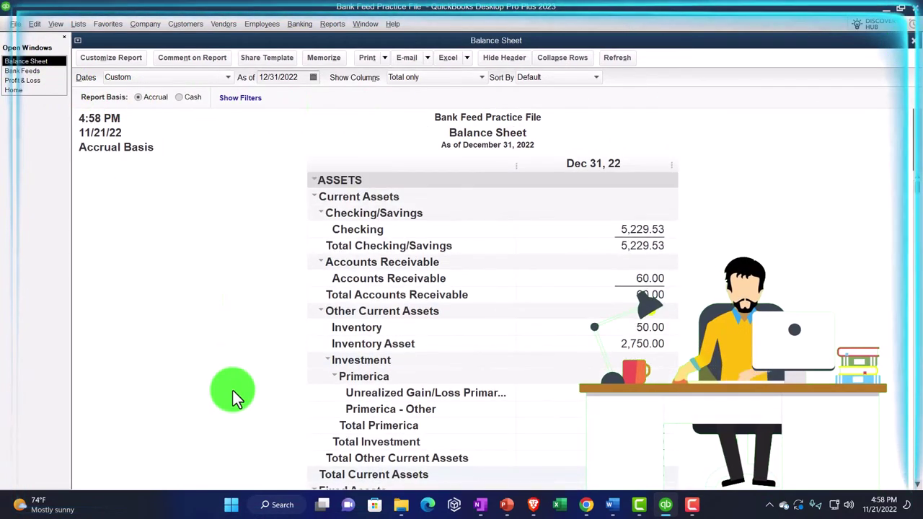
double_click(631, 231)
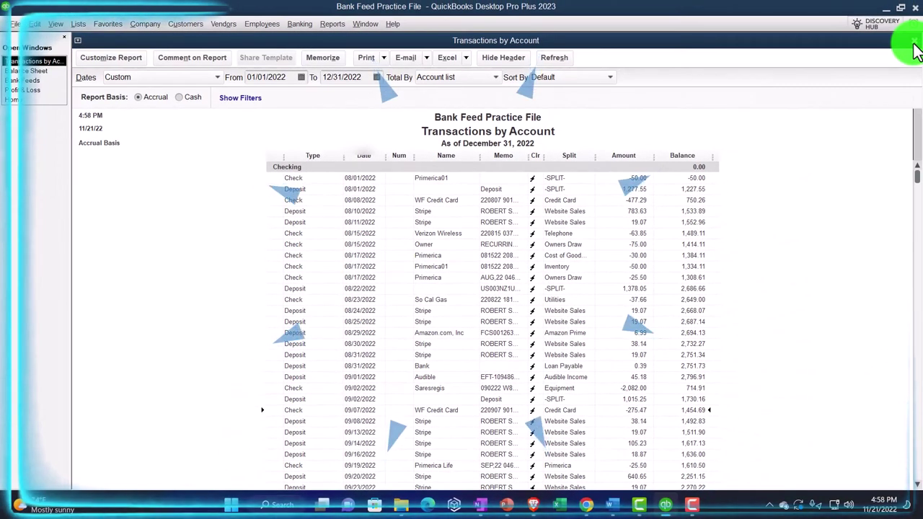
click(913, 41)
Review the cleared status of the Credit Card account's payment entries from the Balance Sheet, and return to the report.
scroll(645, 305, down, 6)
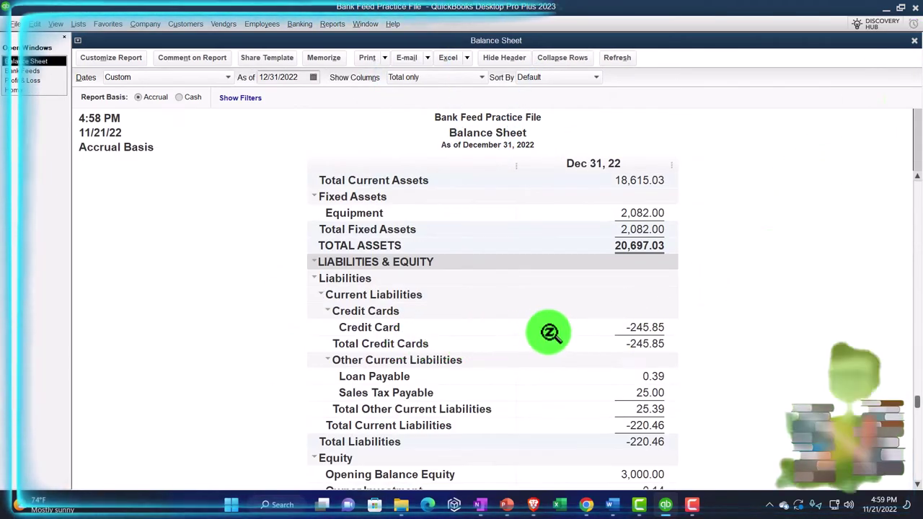
double_click(637, 328)
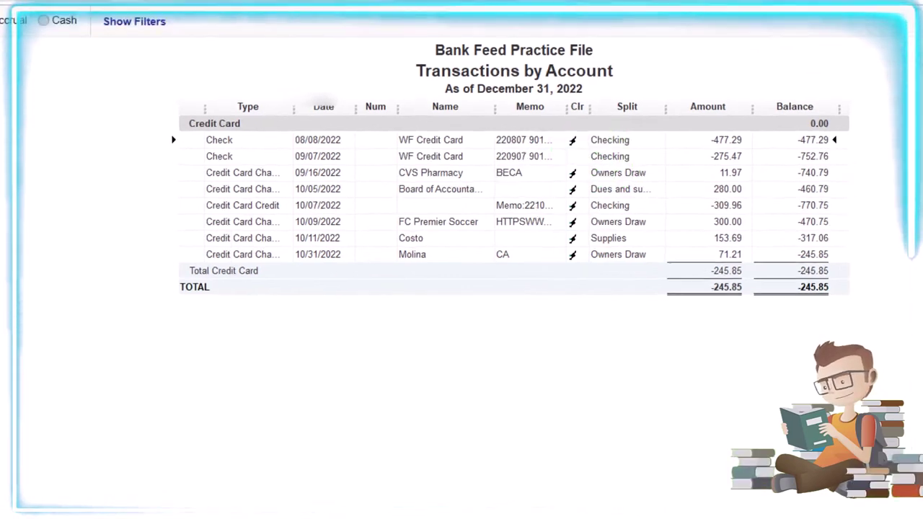
key(Escape)
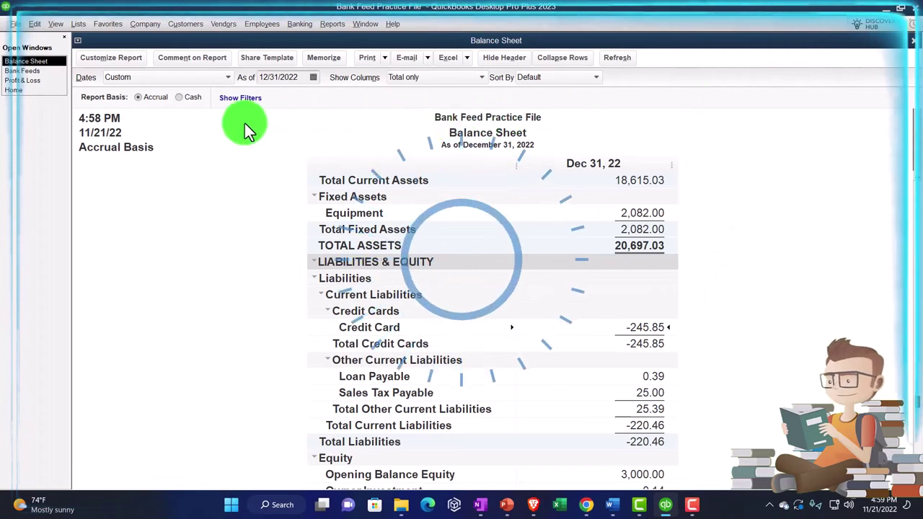
Confirm the auto-matched 9/7/2022 automatic payment in the Credit Card feed's recognized transactions, and return to the Balance Sheet.
click(32, 71)
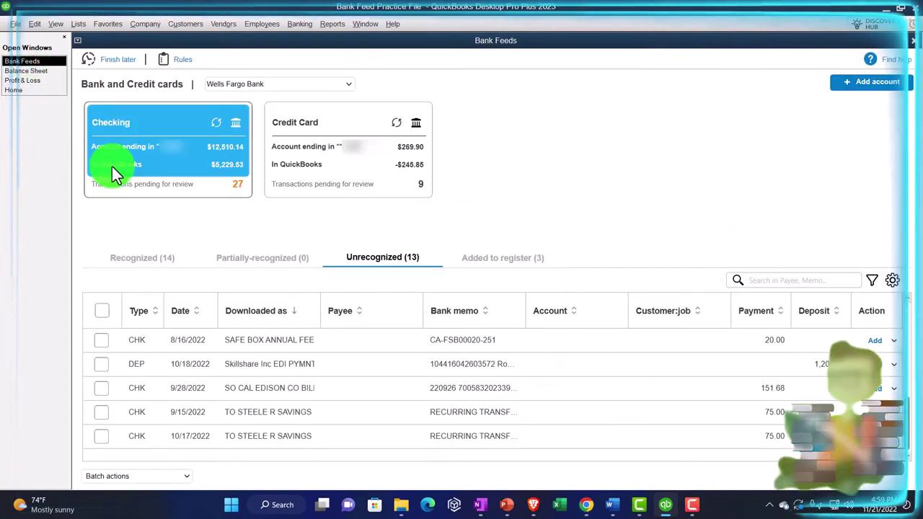
click(347, 154)
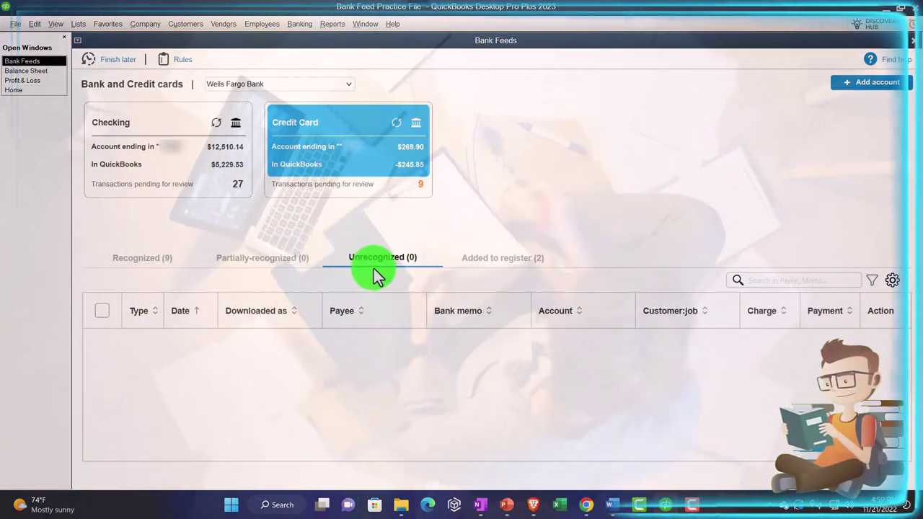
click(147, 254)
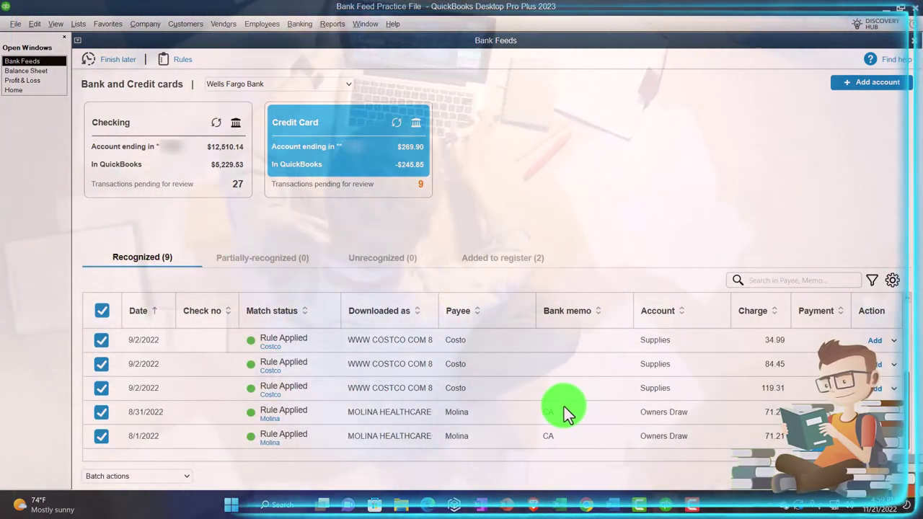
scroll(632, 410, up, 4)
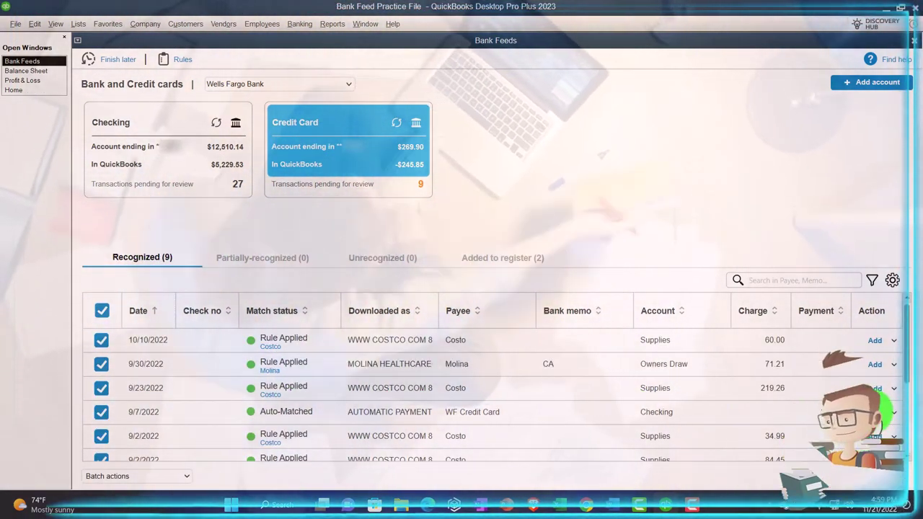
click(874, 413)
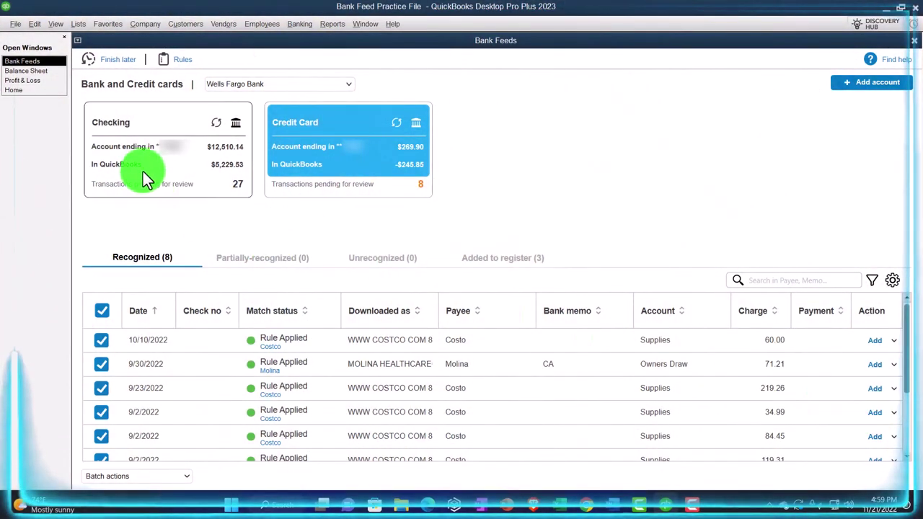
click(33, 71)
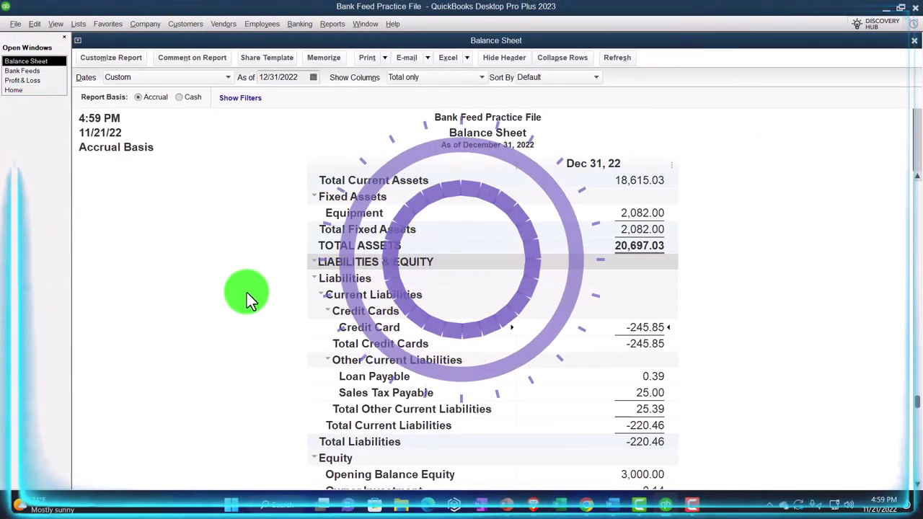
Examine the transactions behind the Balance Sheet's Credit Card balance, and return to the report.
double_click(644, 329)
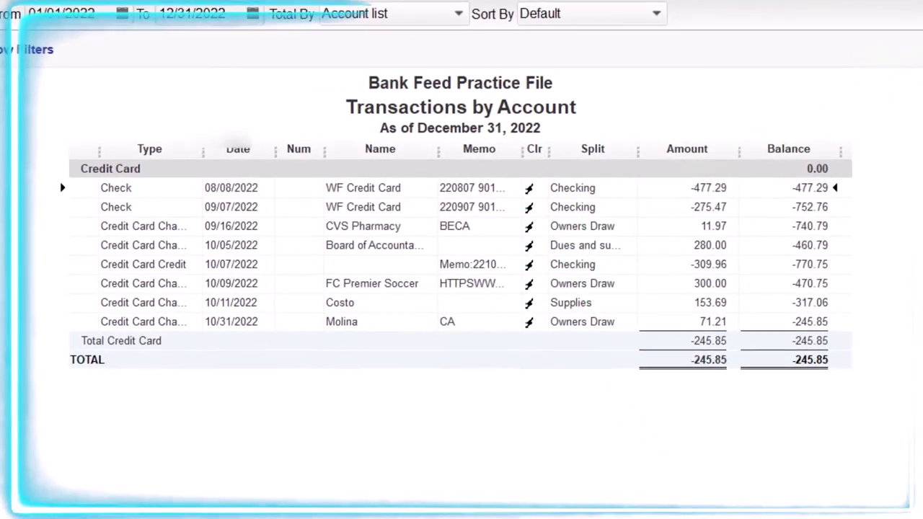
click(910, 10)
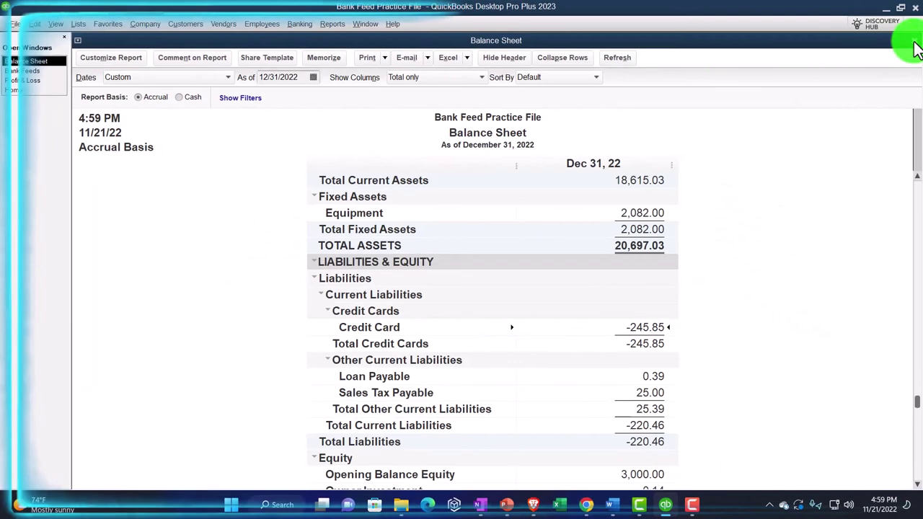
Add and confirm all recognized transactions in the Credit Card bank feed as one batch.
click(34, 79)
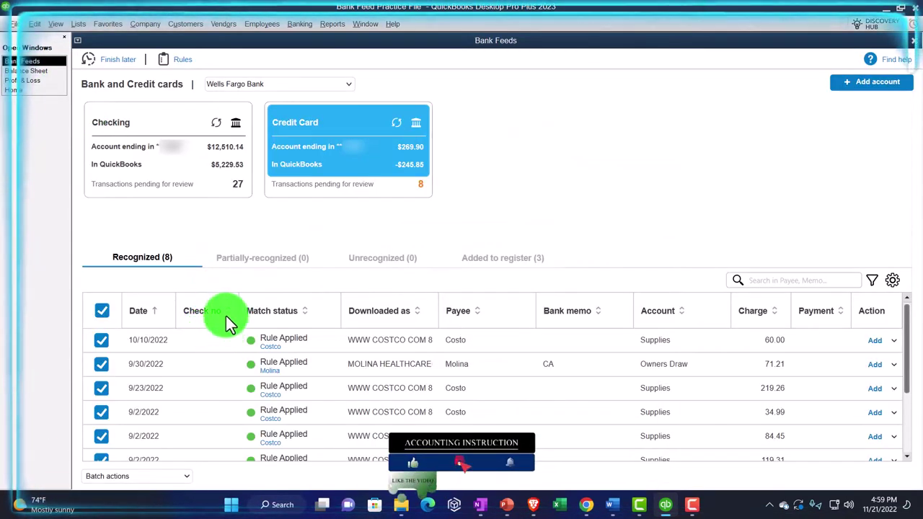
scroll(182, 374, down, 2)
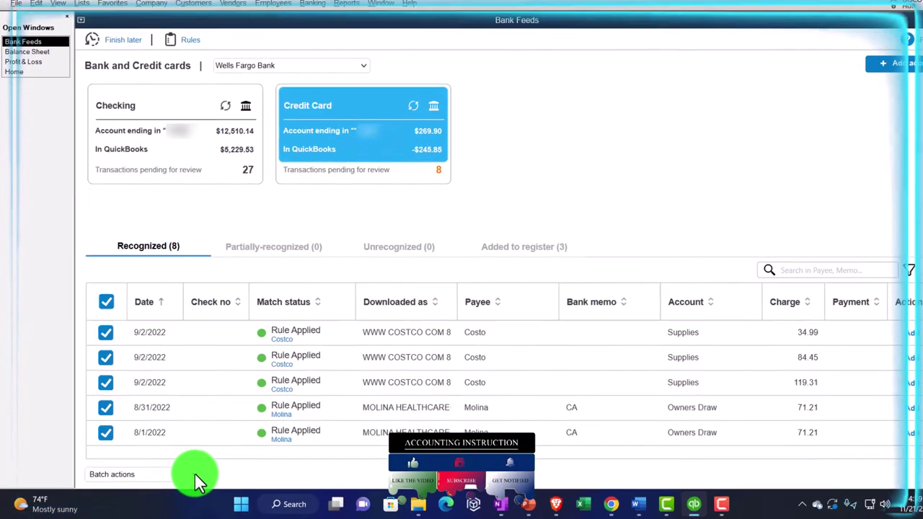
click(194, 473)
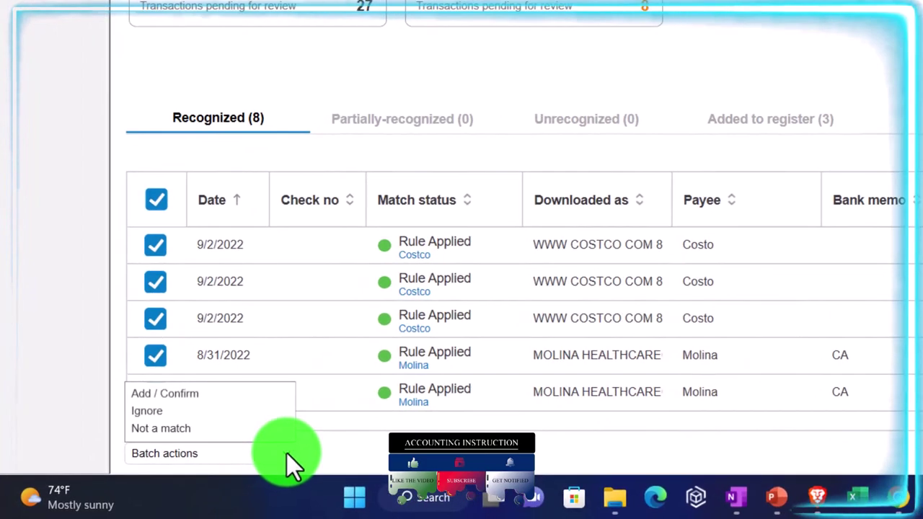
click(237, 395)
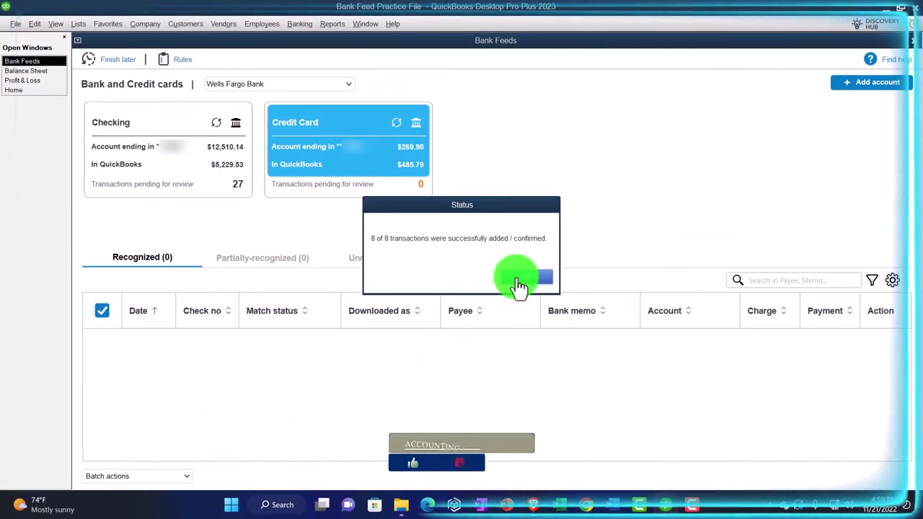
click(546, 262)
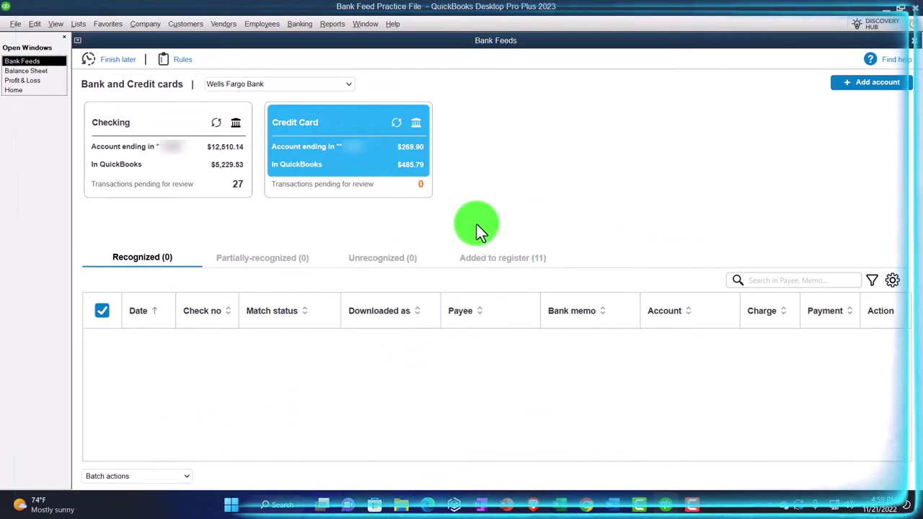
click(462, 261)
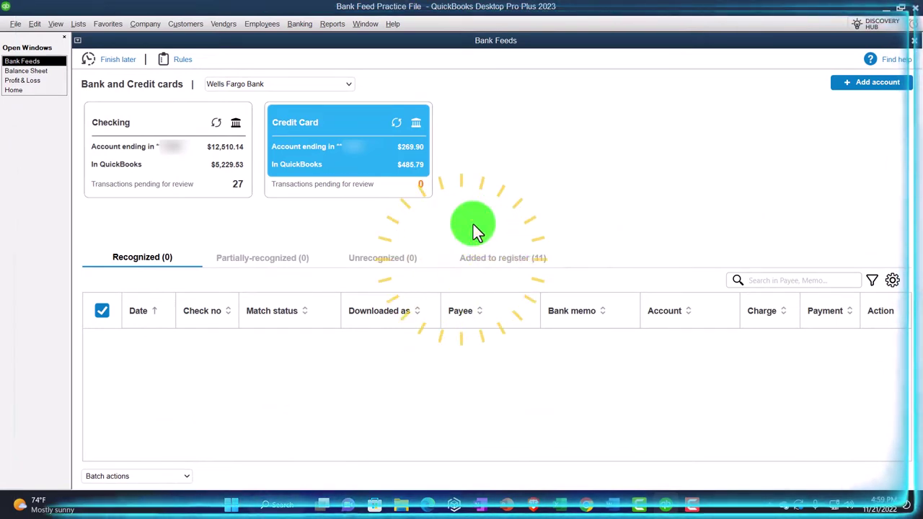
Return to the Balance Sheet and review the Credit Card liability and the Checking balance.
click(45, 72)
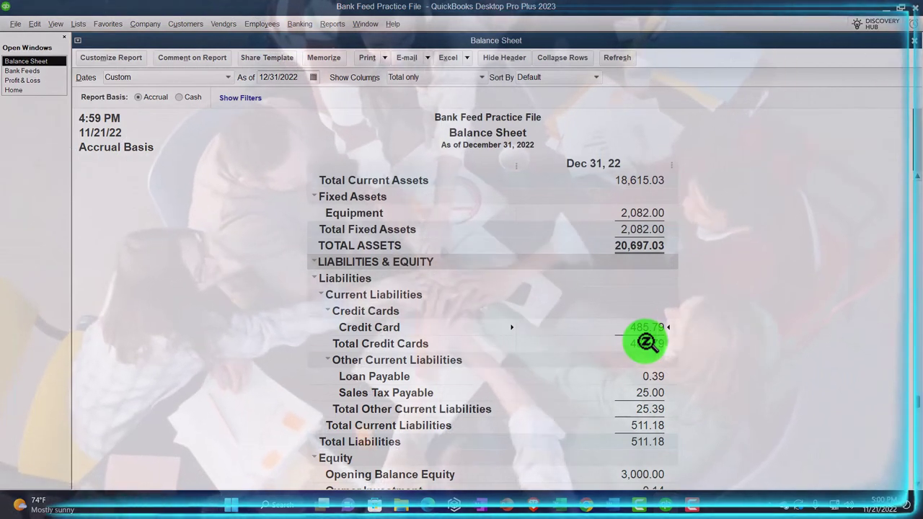
scroll(647, 342, up, 1)
scroll(647, 342, up, 5)
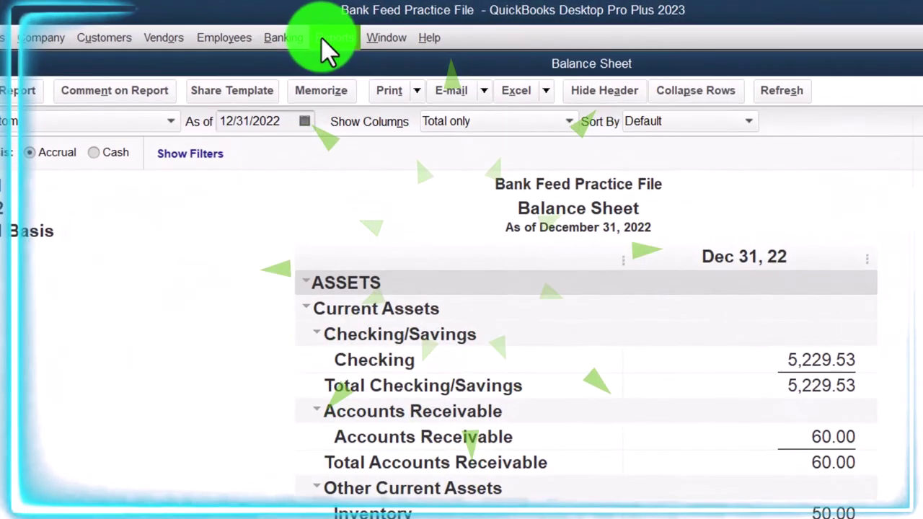
Create a Trial Balance report for the period from 01/01/2022 to 12/31/2022.
click(329, 24)
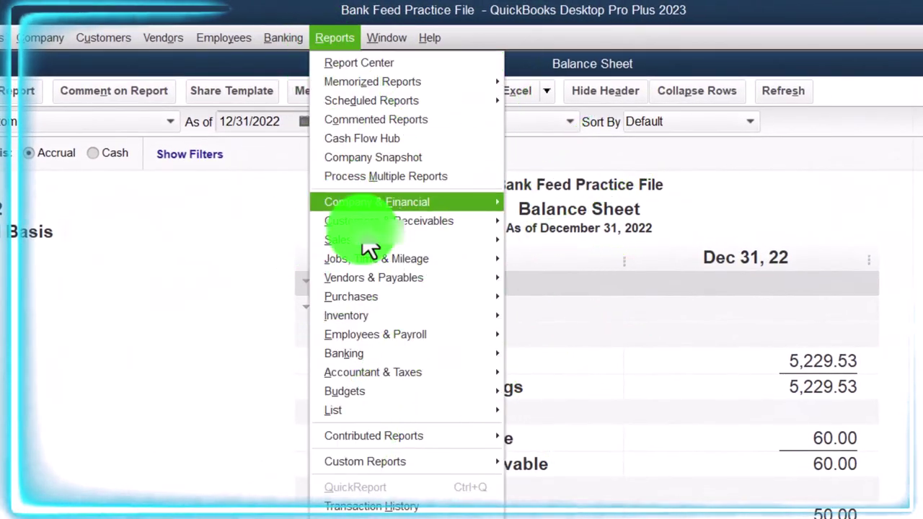
mouse_move(513, 374)
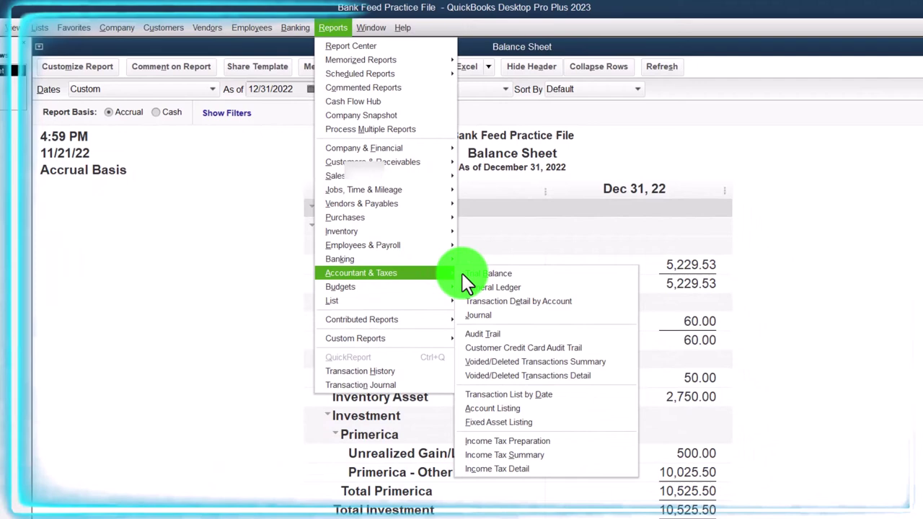
click(467, 274)
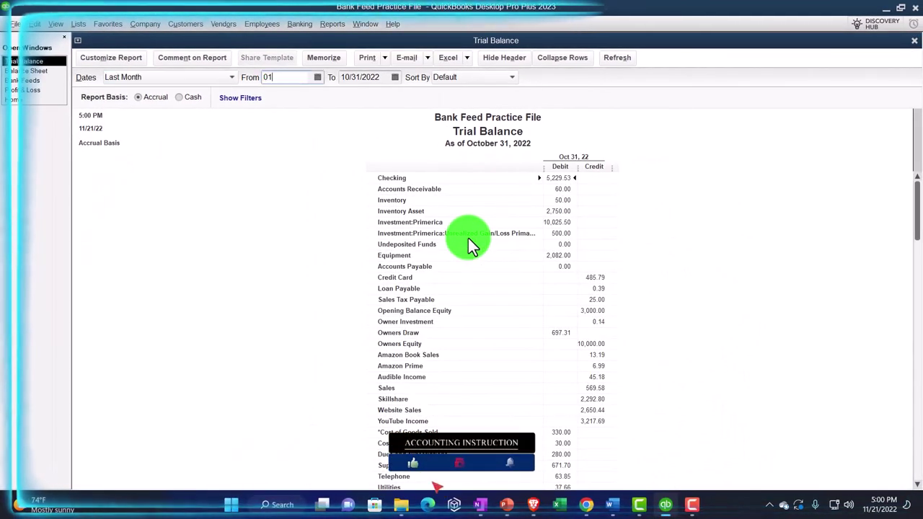
text(12)
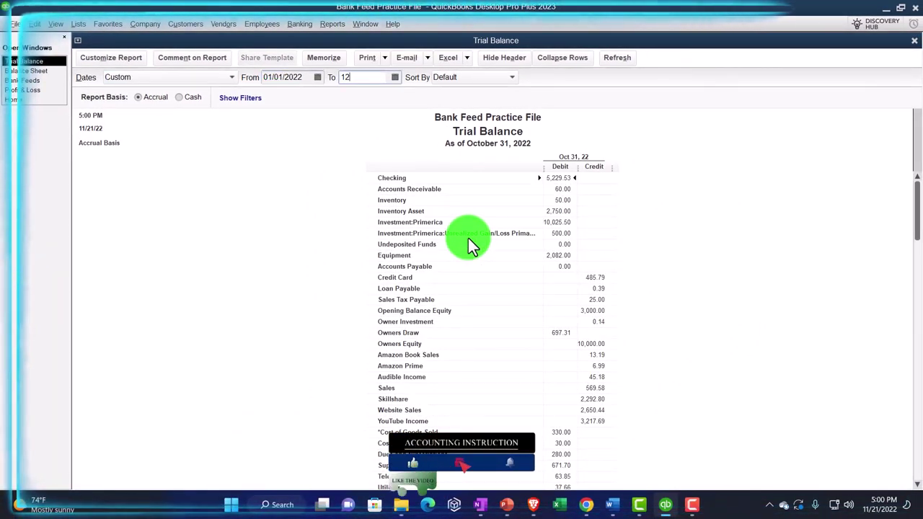
text(/31/2022)
key(Tab)
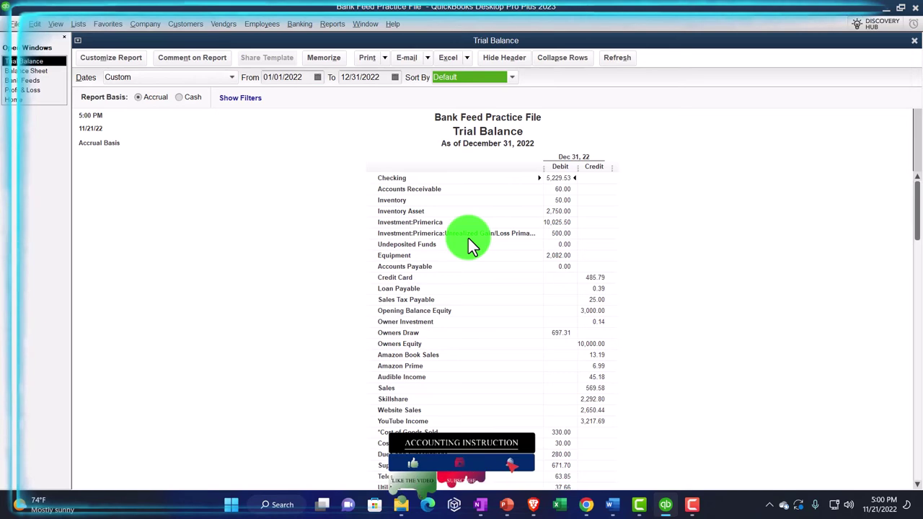
Enlarge the Trial Balance's column label font and apply the change to all related fonts.
click(116, 58)
click(498, 29)
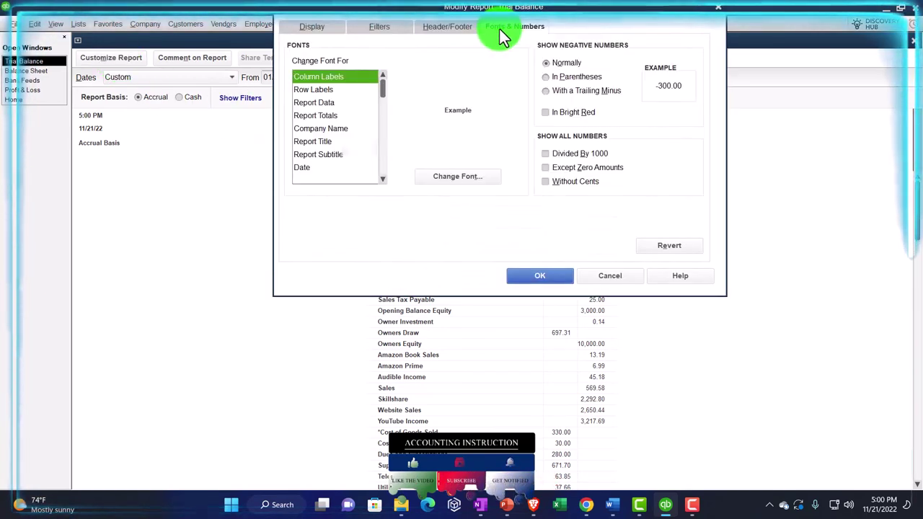
click(454, 173)
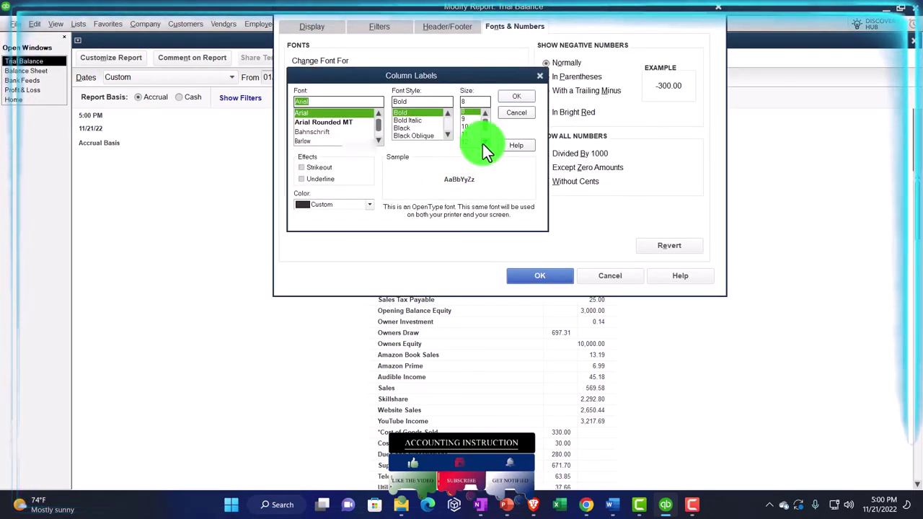
click(509, 98)
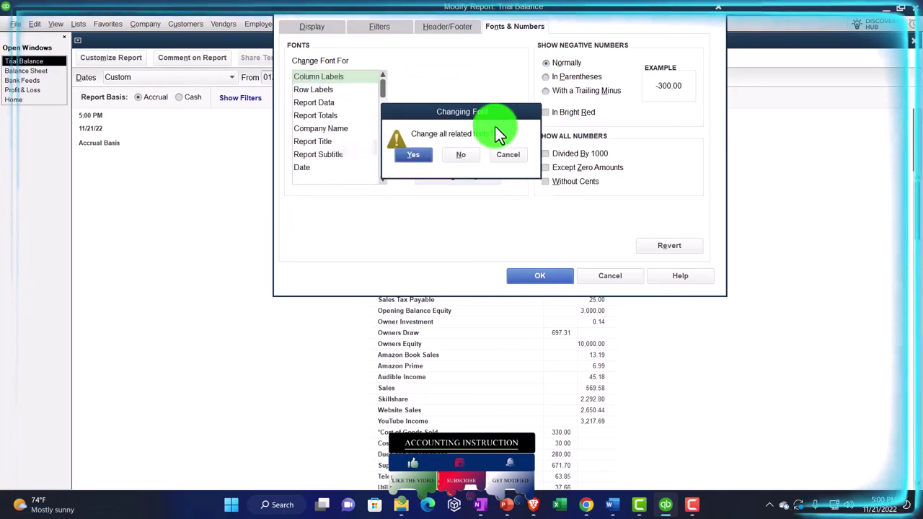
click(413, 153)
click(531, 278)
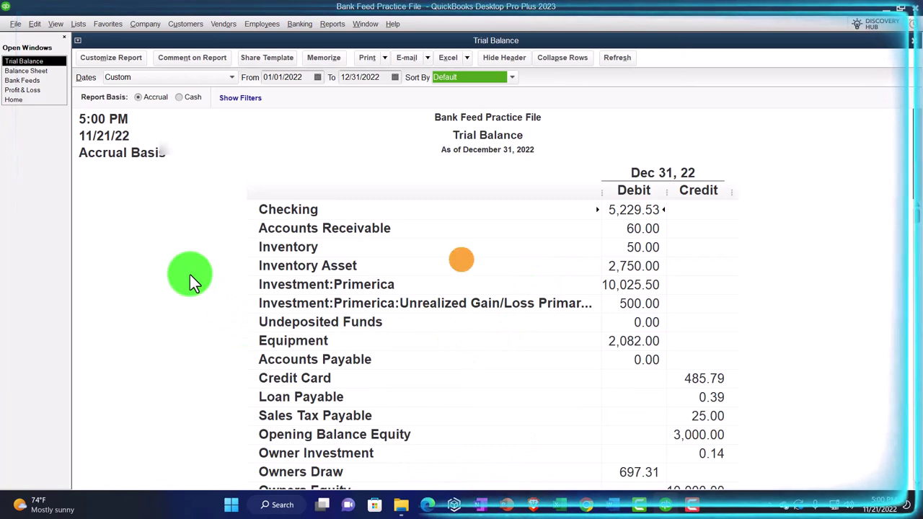
Review the Trial Balance accounts, drill down into the Credit Card balance's transactions, and return to the report.
scroll(190, 274, down, 2)
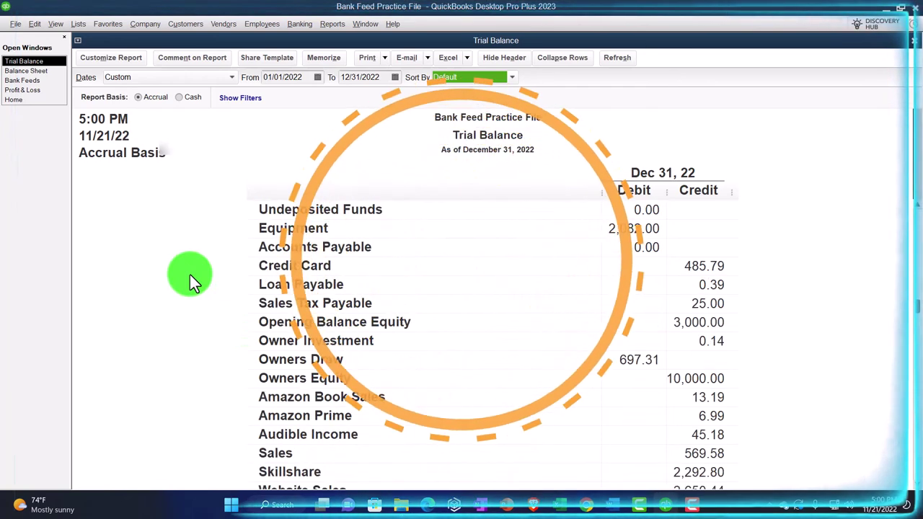
scroll(189, 274, down, 4)
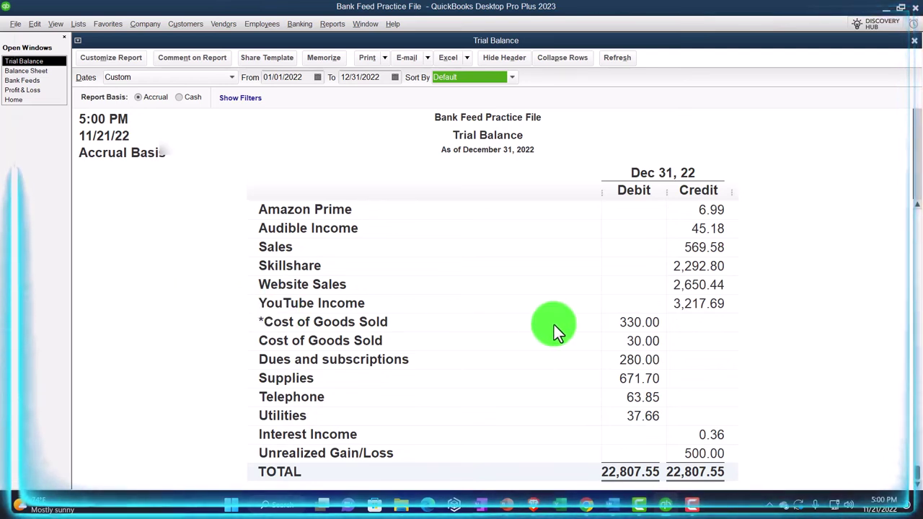
scroll(609, 326, up, 4)
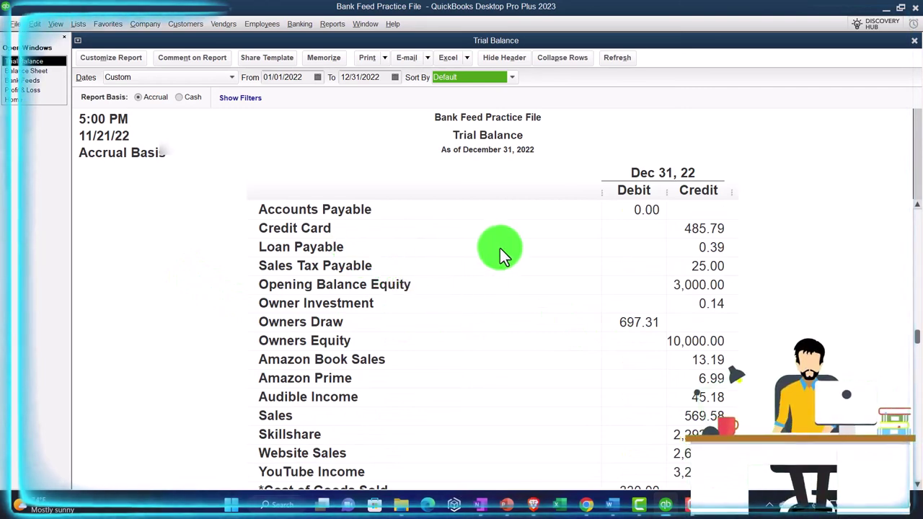
double_click(688, 228)
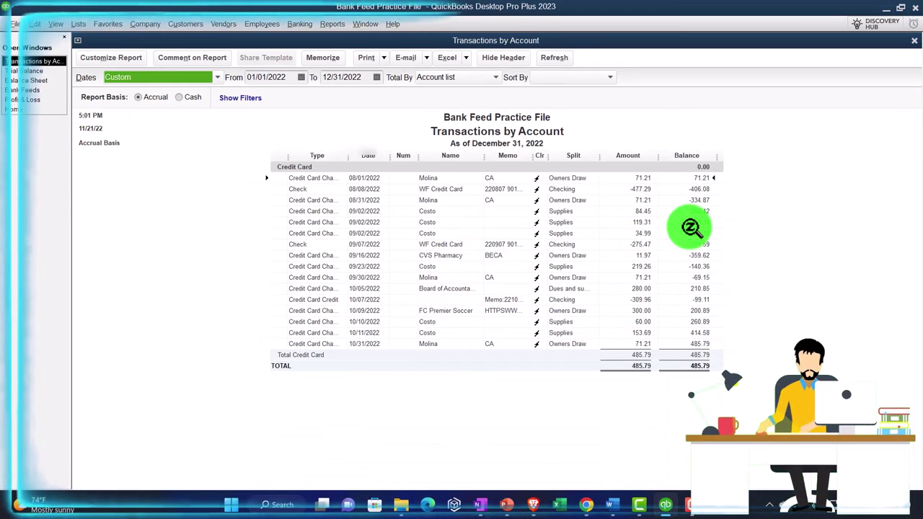
click(911, 42)
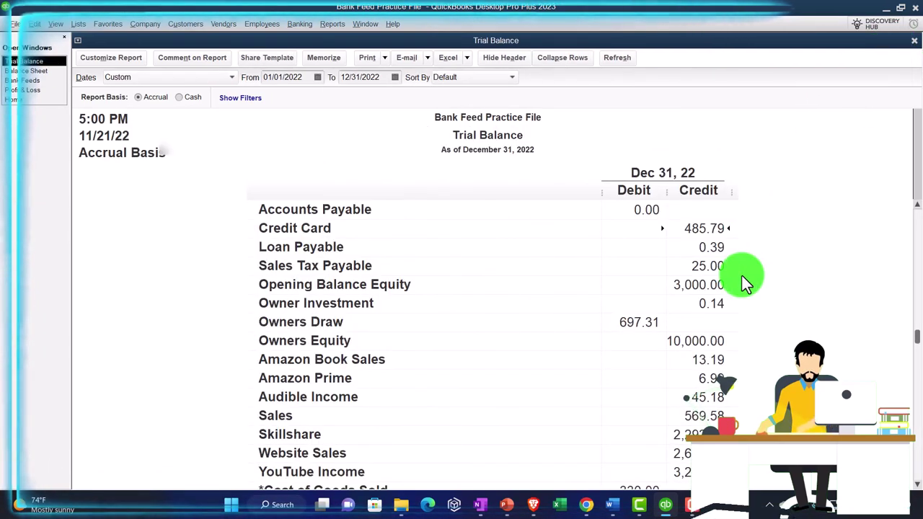